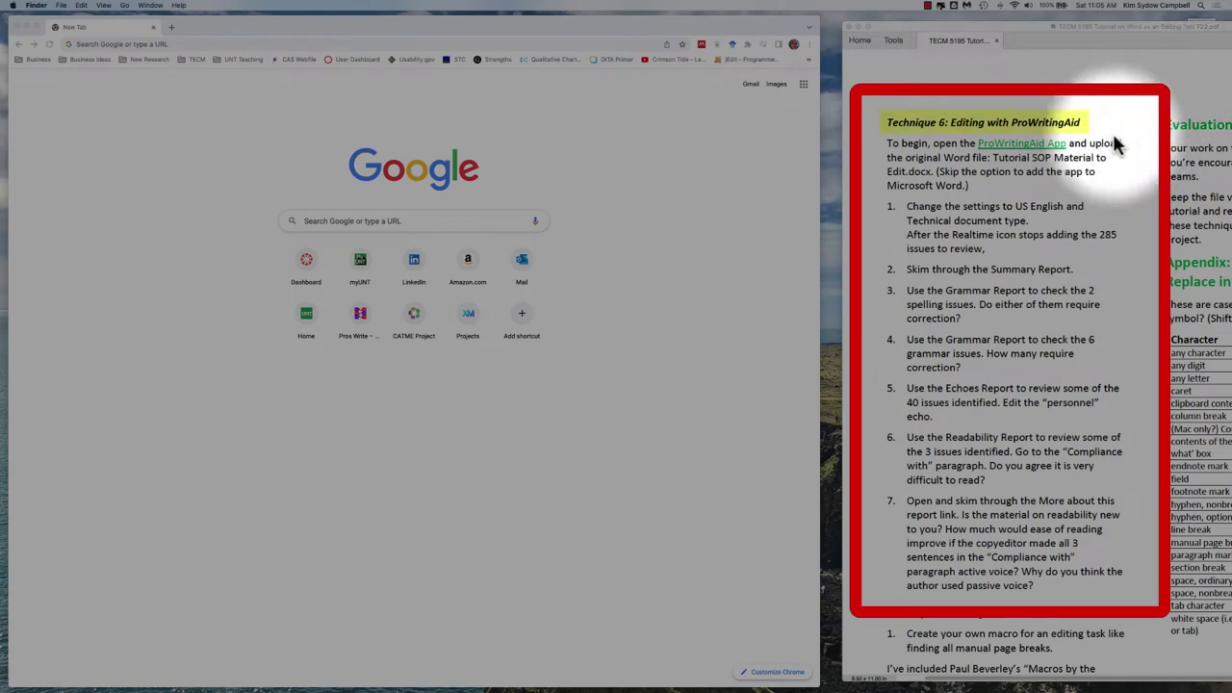
Step: Open the linked ProWritingAid app, allowing the connection, and upload Tutorial SOP Material to Edit F22.docx without installing the Microsoft Word integration
{"action": "left_click", "coordinate": [1051, 143]}
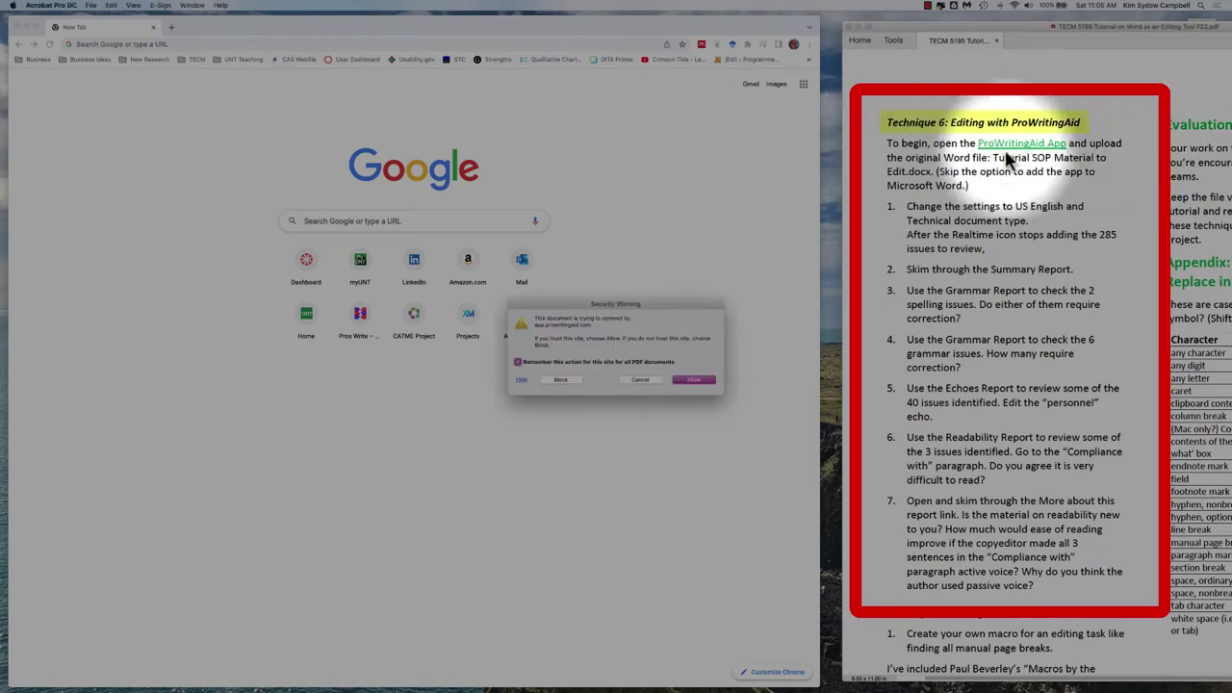
{"action": "left_click", "coordinate": [697, 379]}
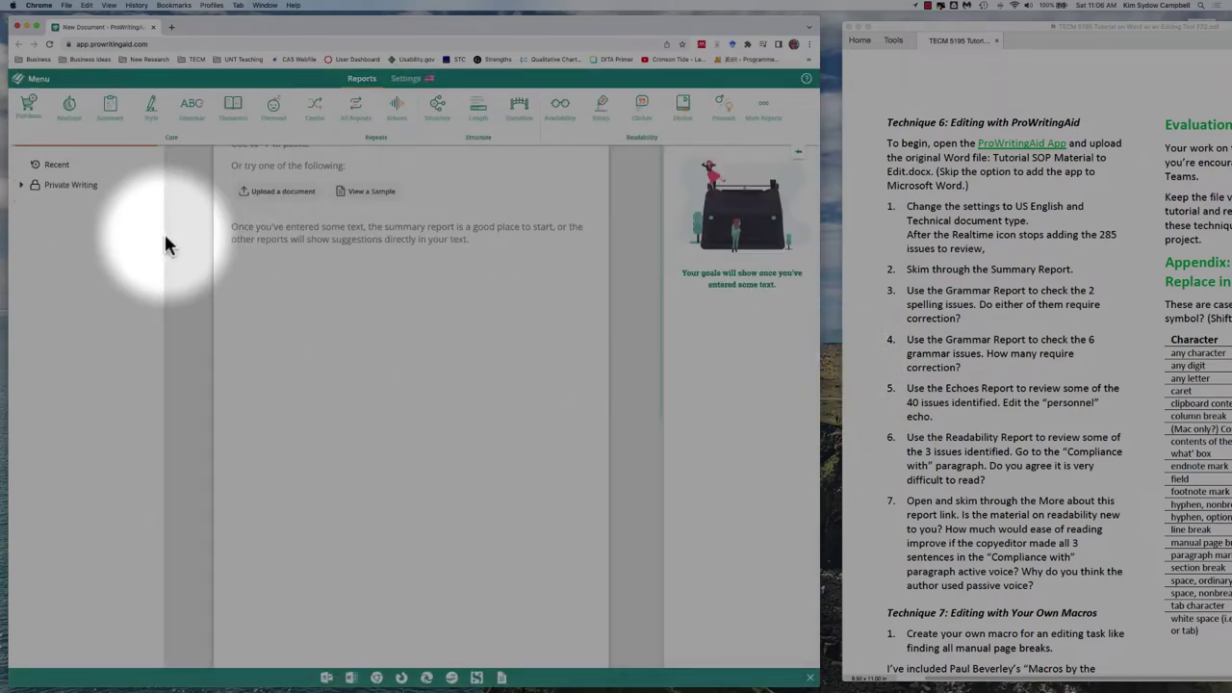
{"action": "left_click", "coordinate": [283, 191]}
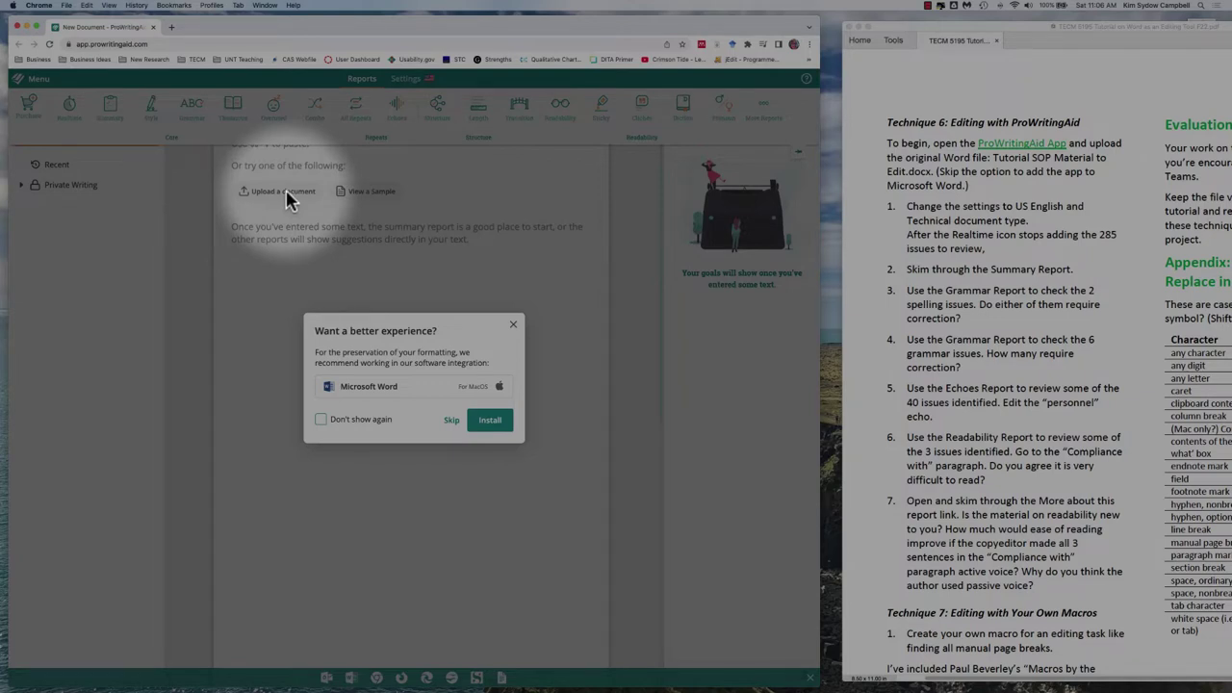
{"action": "left_click", "coordinate": [451, 420]}
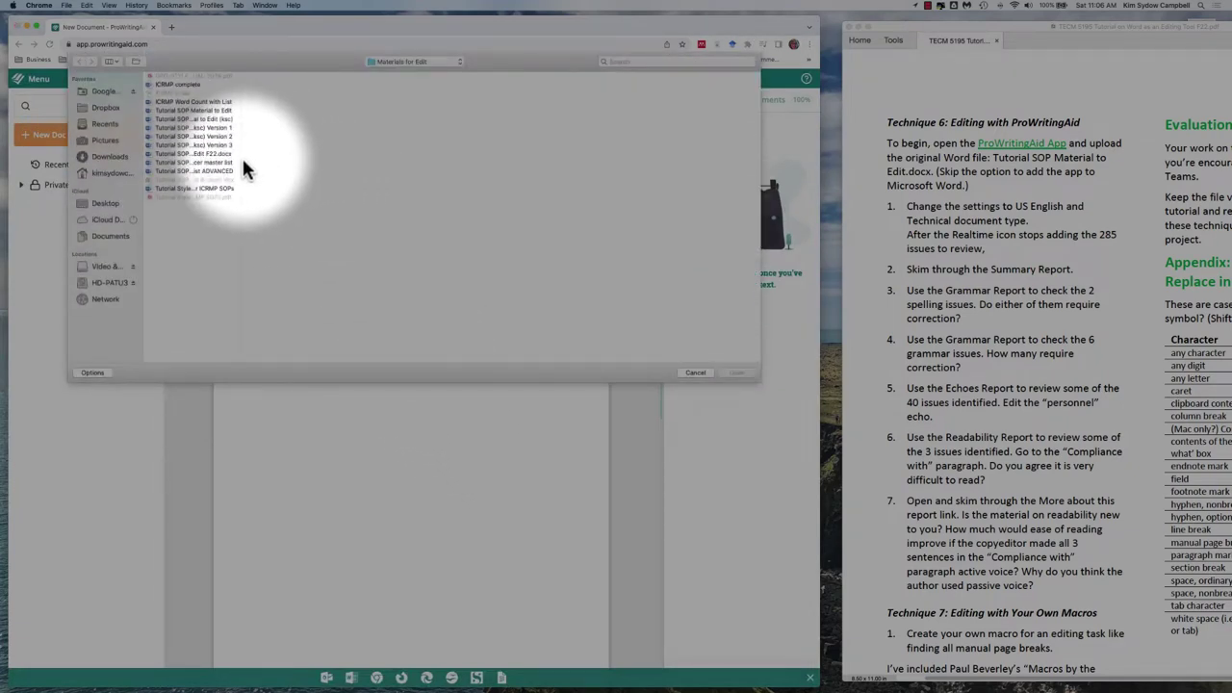
{"action": "left_click_drag", "start_coordinate": [242, 160], "coordinate": [277, 160]}
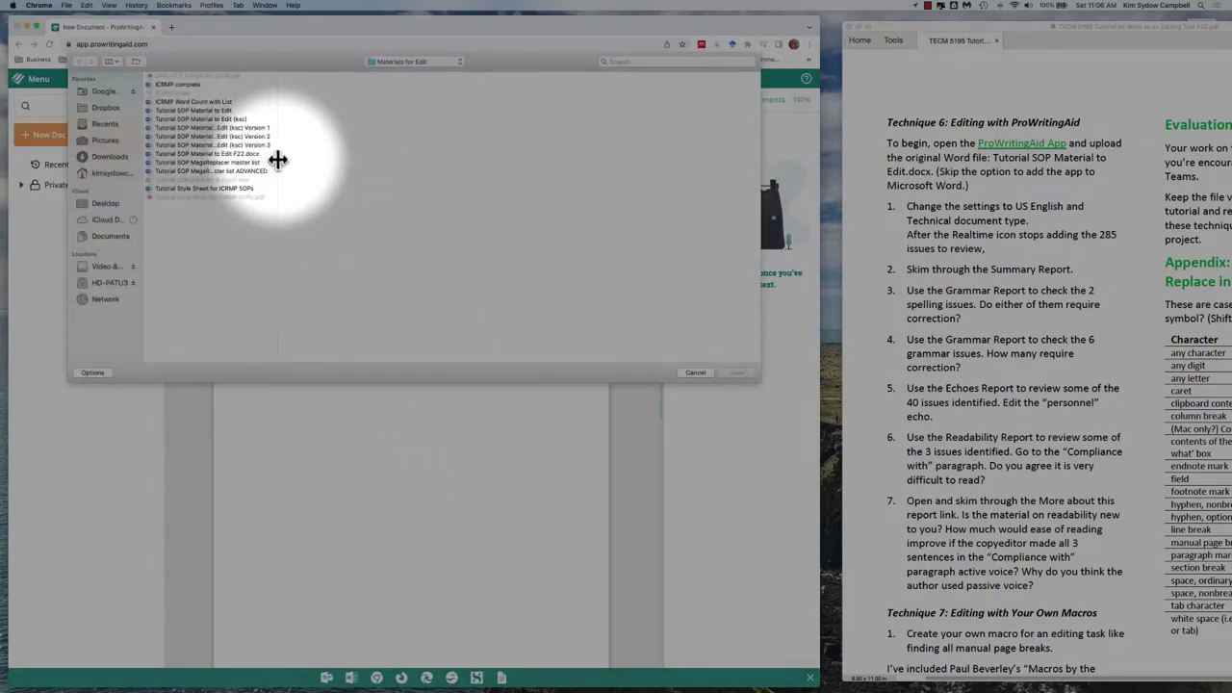
{"action": "double_click", "coordinate": [217, 155]}
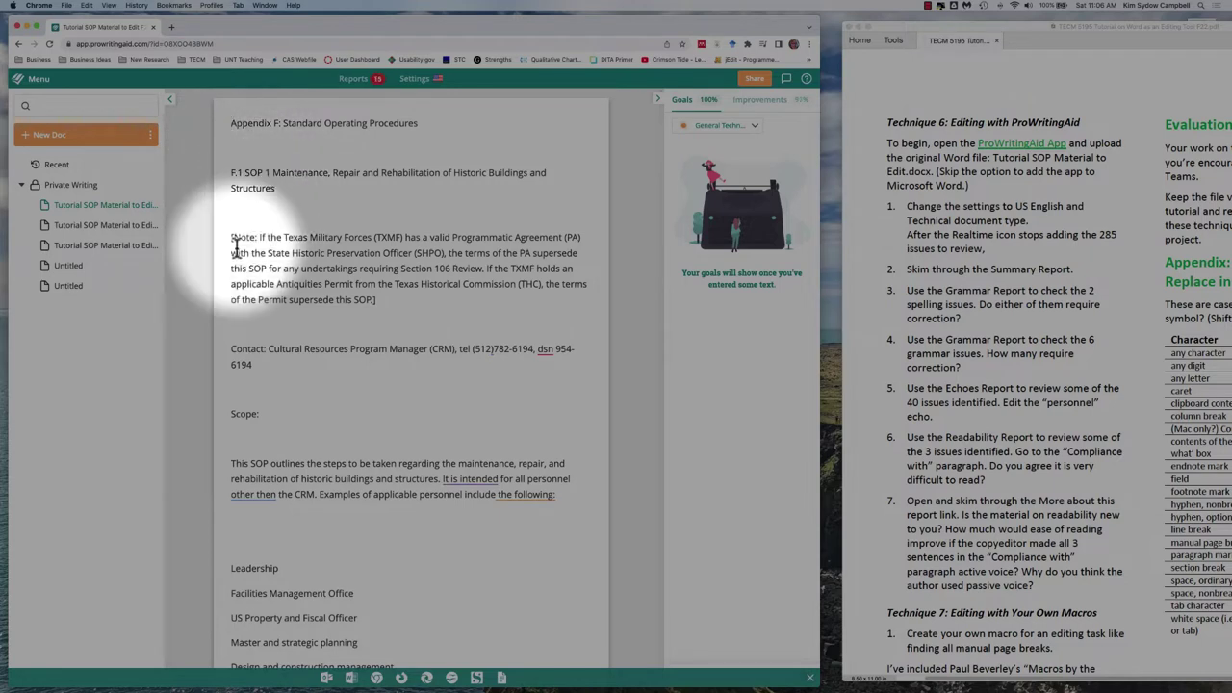
Step: Check that the document settings use US English as the language and General Technical as the document type
{"action": "left_click", "coordinate": [420, 84]}
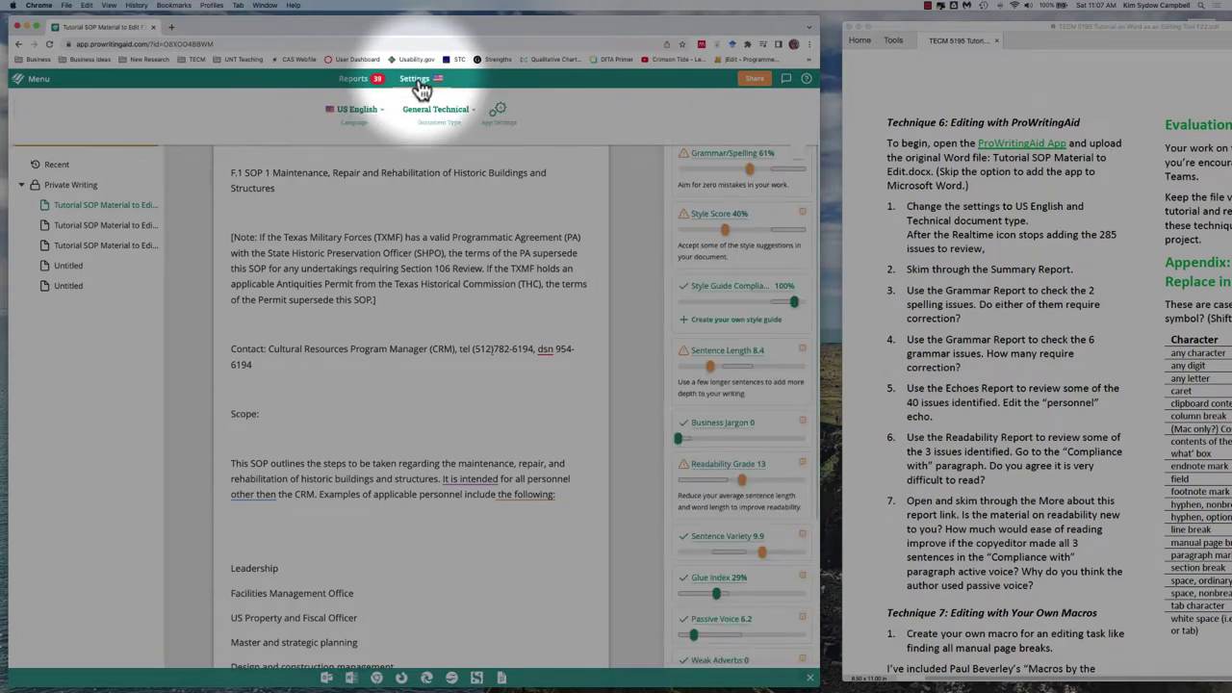
{"action": "left_click", "coordinate": [385, 114]}
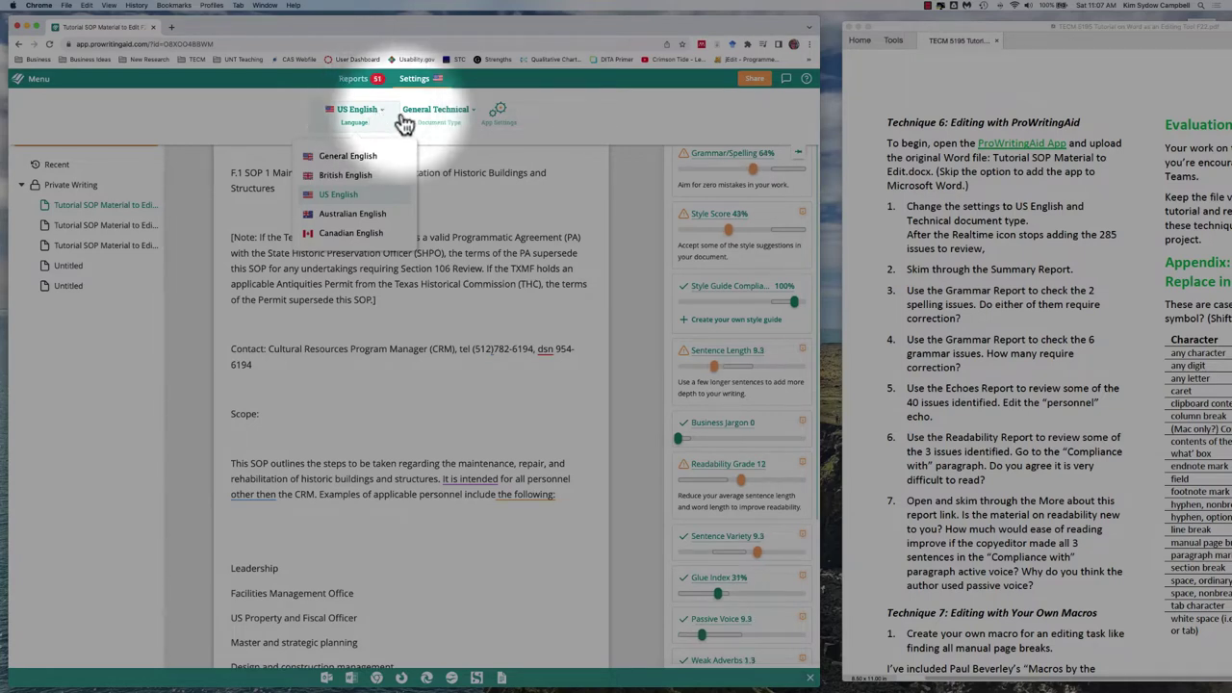
{"action": "left_click", "coordinate": [479, 118]}
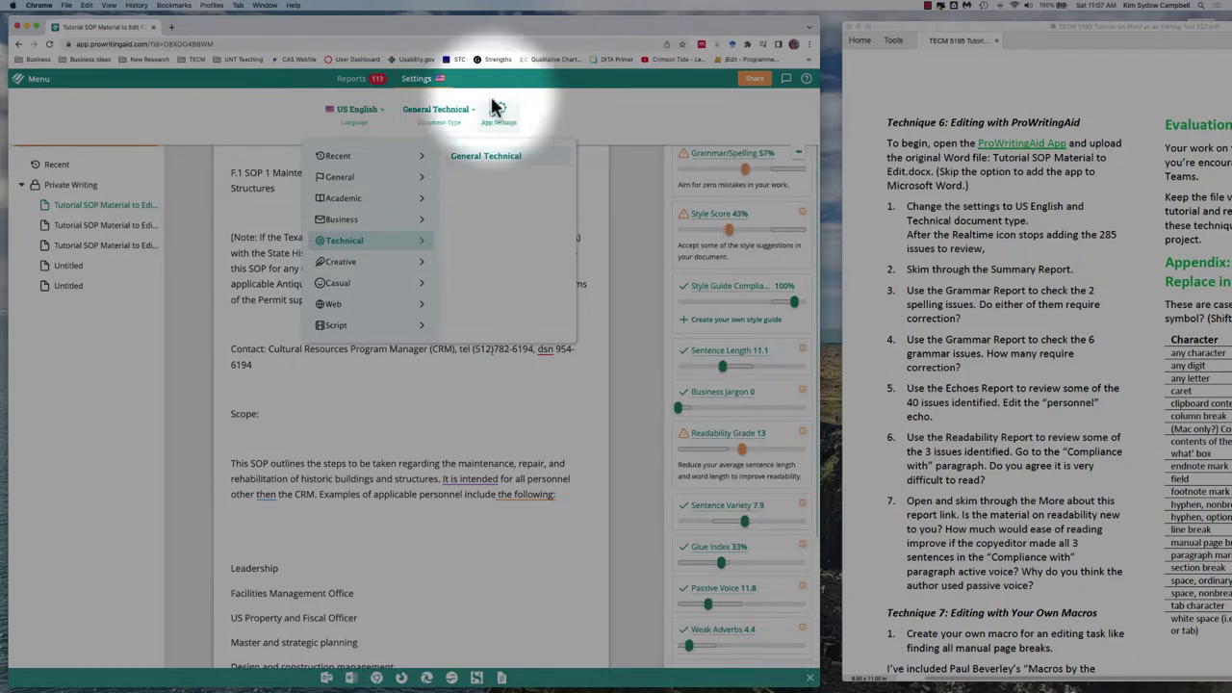
{"action": "left_click", "coordinate": [537, 85]}
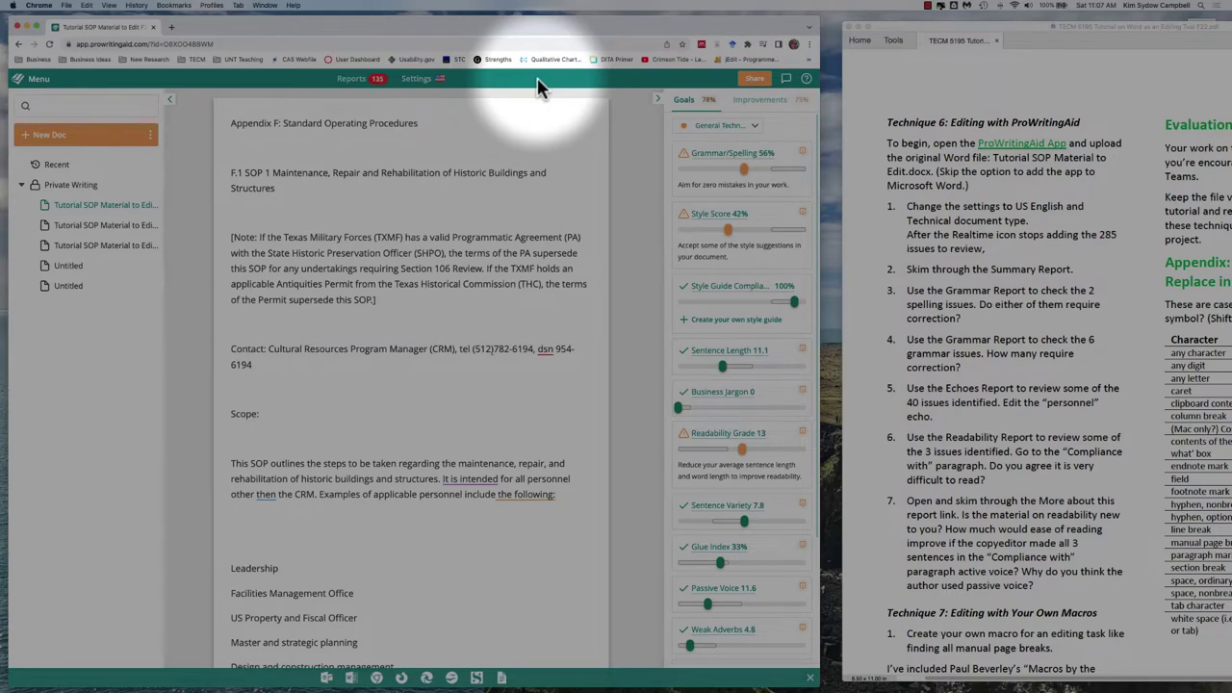
Step: Run the Summary Report, skim its key scores, strengths and areas that may need work, and close it
{"action": "left_click", "coordinate": [358, 83]}
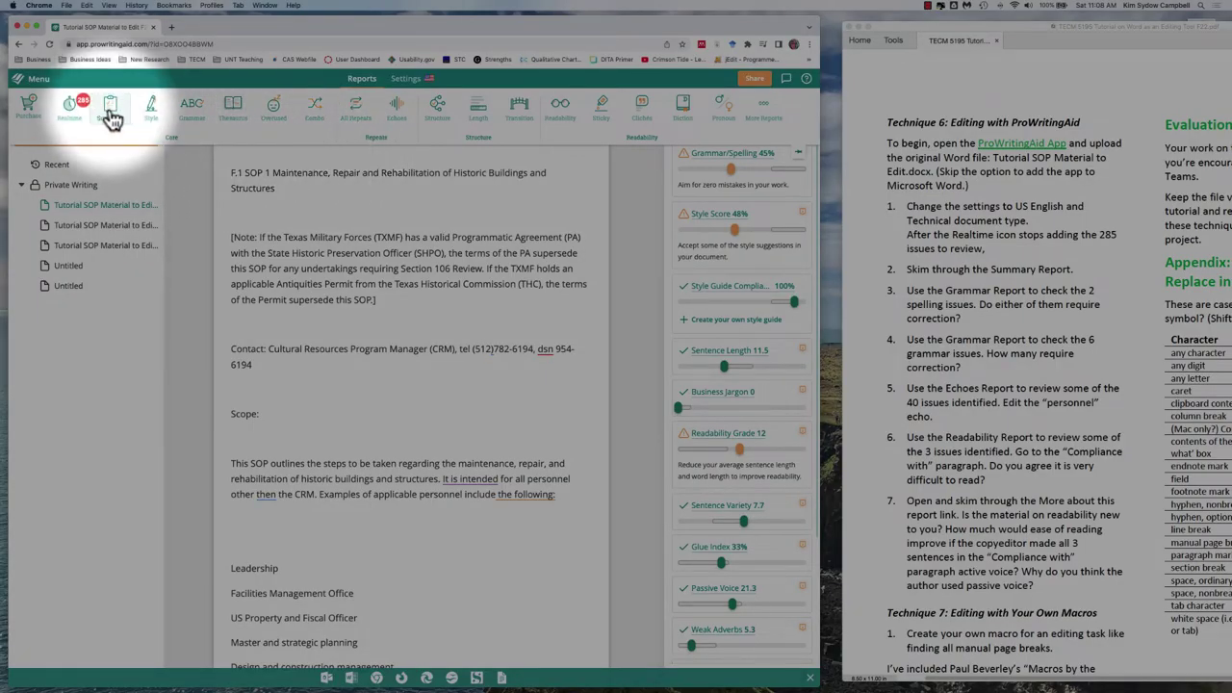
{"action": "left_click", "coordinate": [109, 108]}
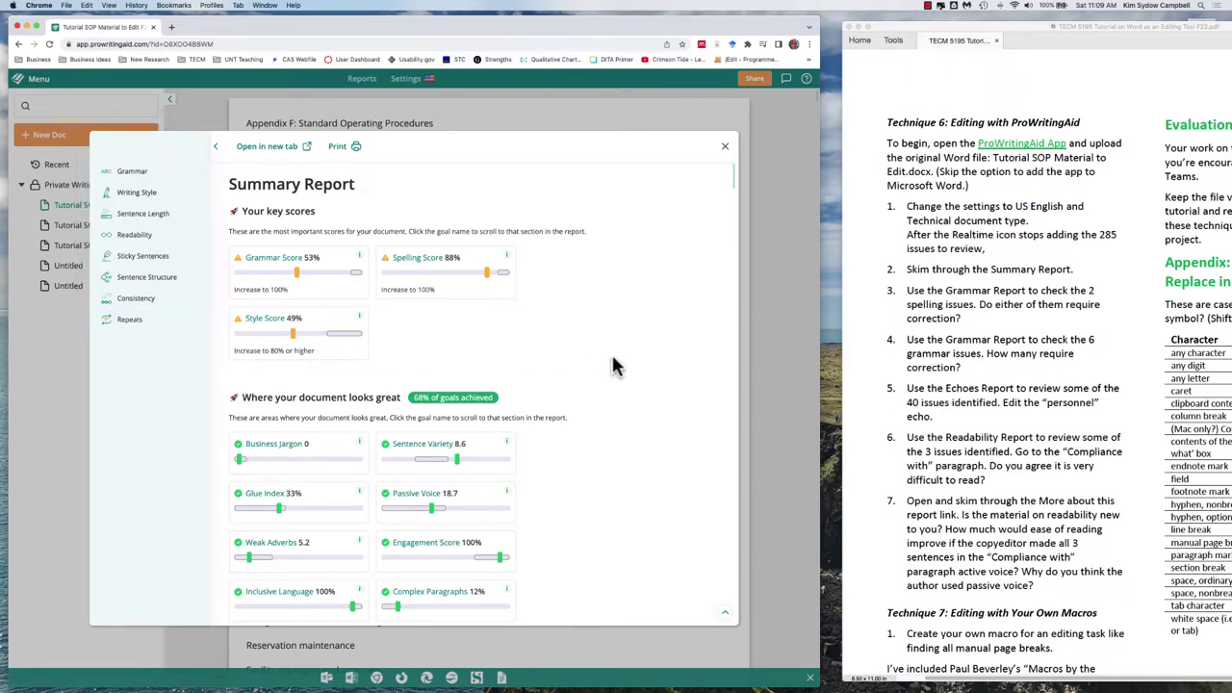
{"action": "scroll", "coordinate": [613, 359], "scroll_direction": "down", "scroll_amount": 5}
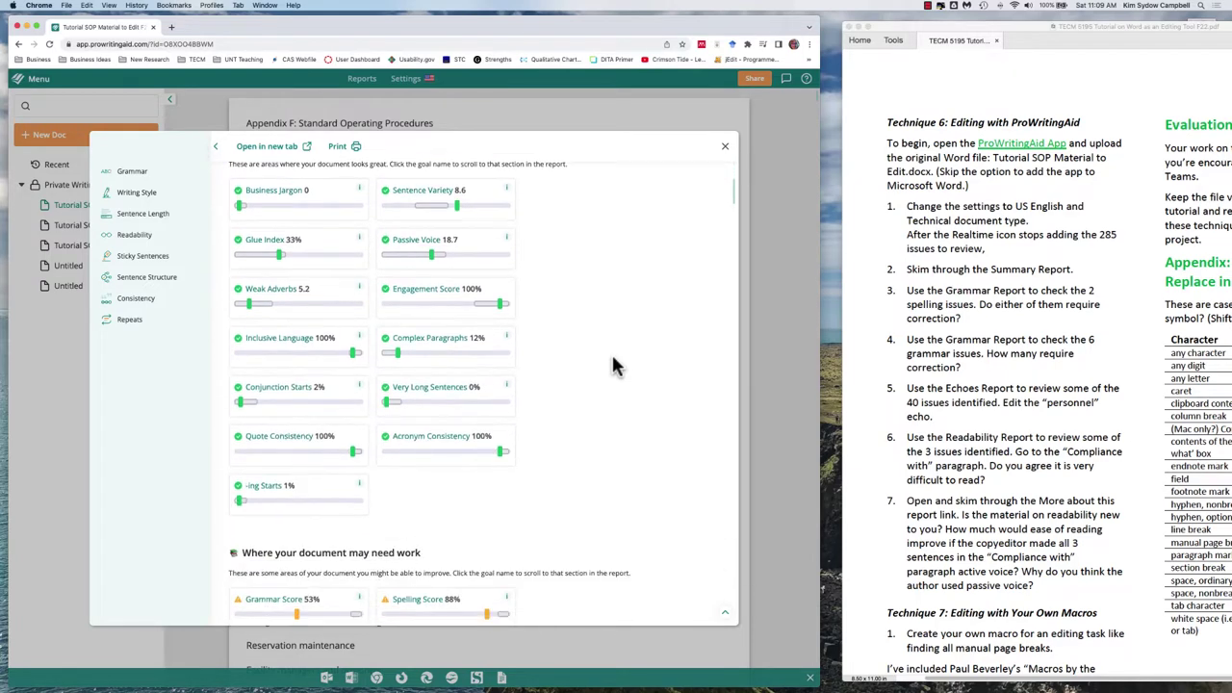
{"action": "scroll", "coordinate": [614, 359], "scroll_direction": "down", "scroll_amount": 3}
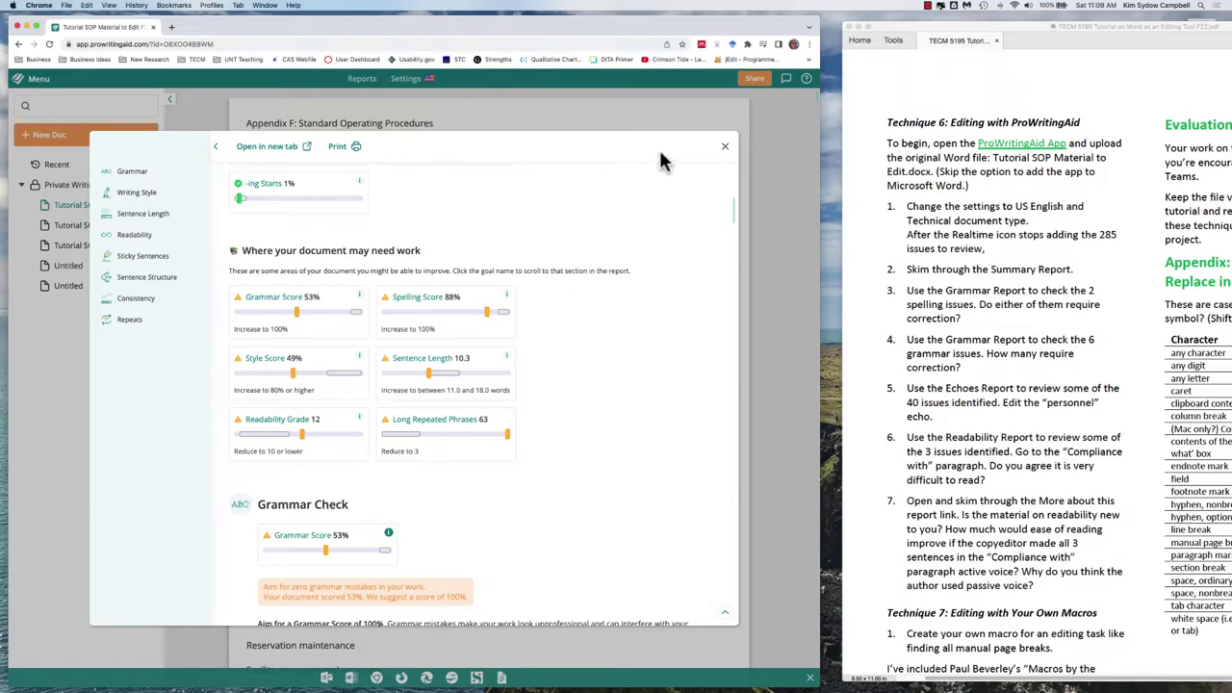
{"action": "left_click", "coordinate": [728, 152]}
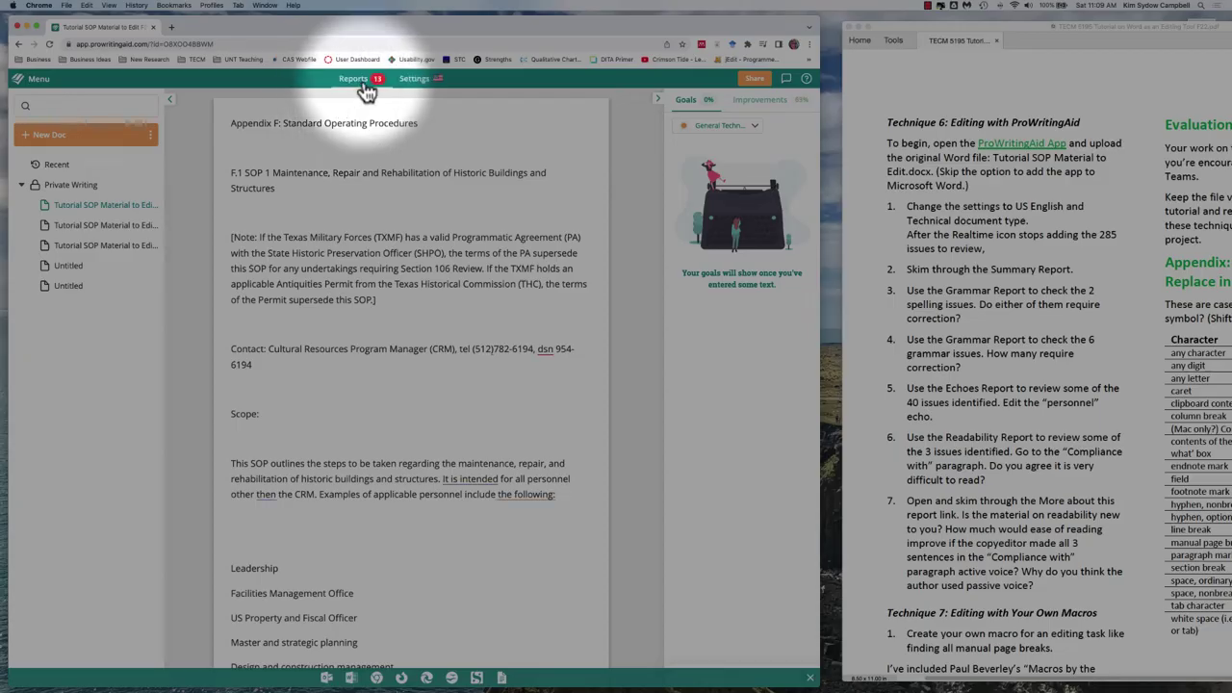
Step: Run the Grammar report and examine the flagged spelling issues "dsn" and "BlastX" in the document text
{"action": "left_click", "coordinate": [358, 83]}
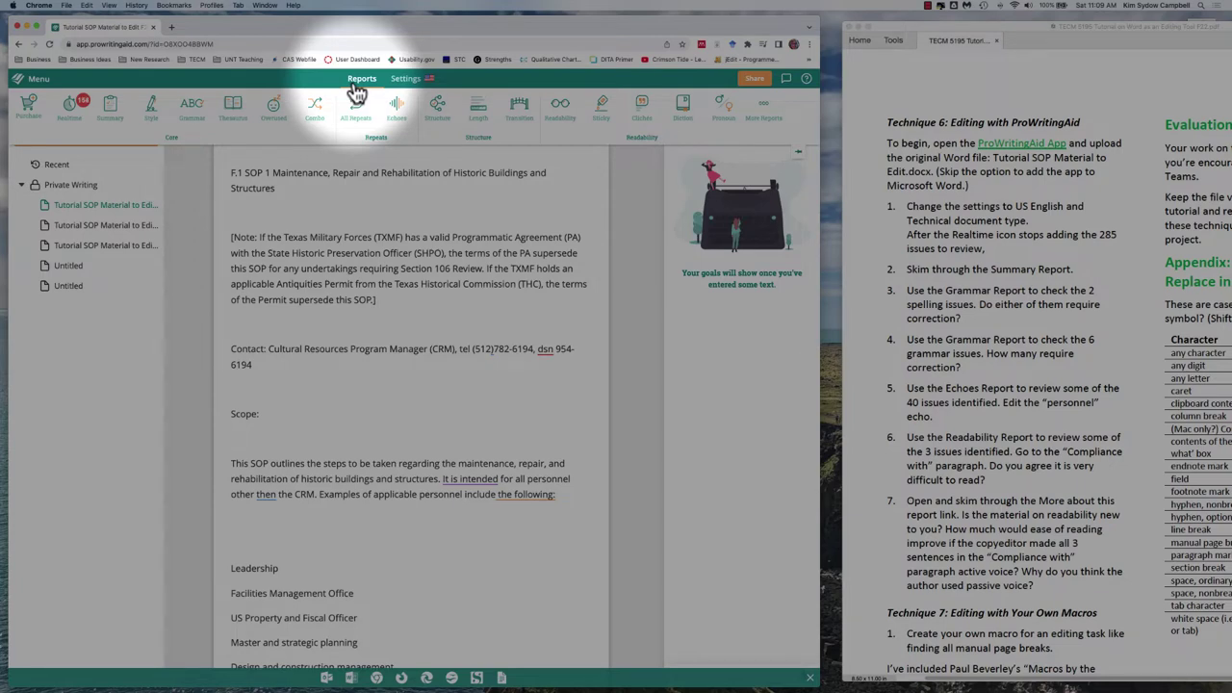
{"action": "left_click", "coordinate": [193, 109]}
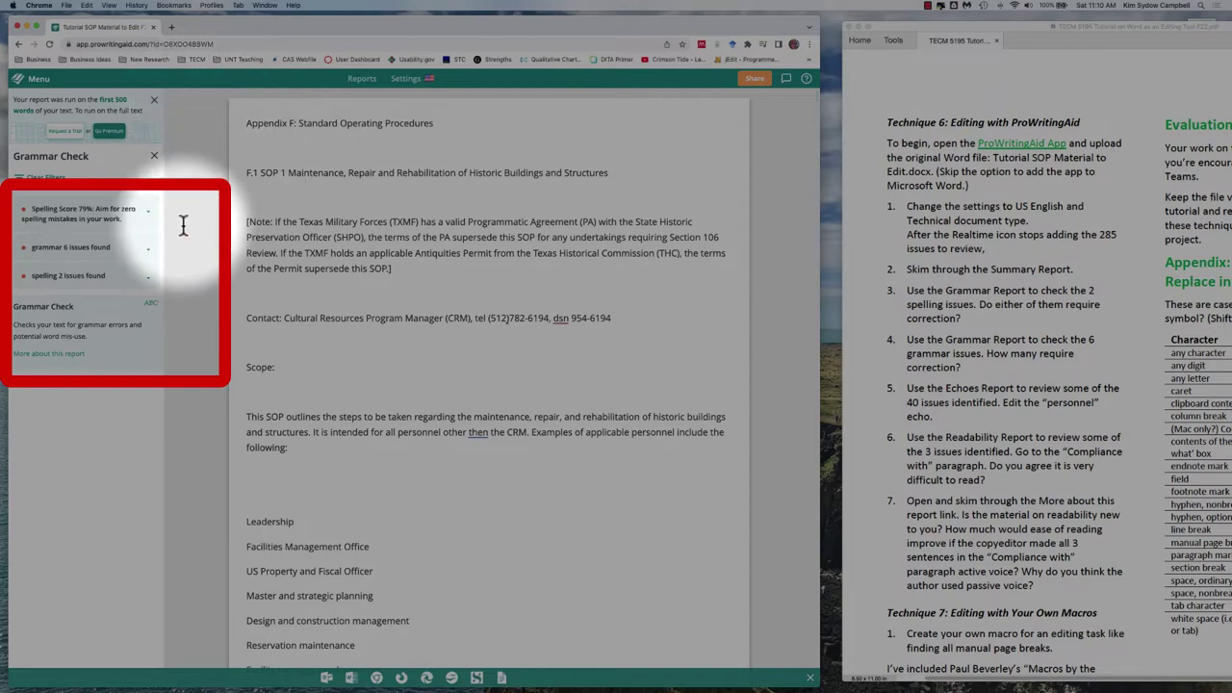
{"action": "left_click", "coordinate": [122, 217]}
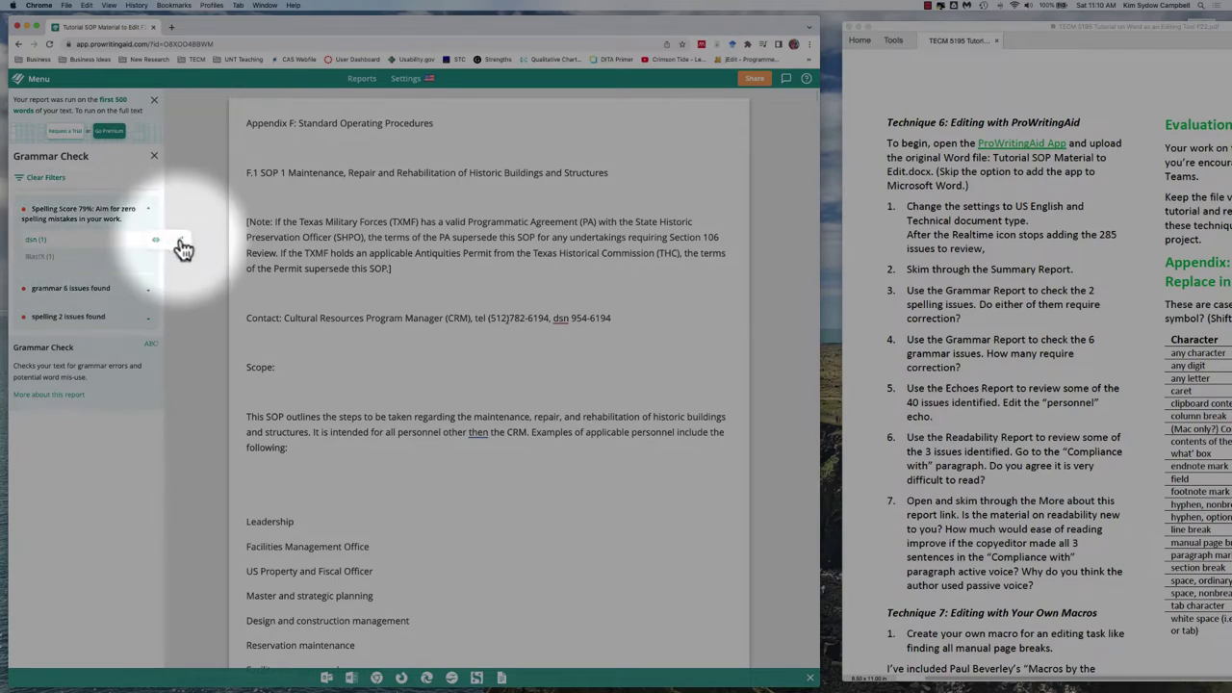
{"action": "left_click", "coordinate": [181, 243]}
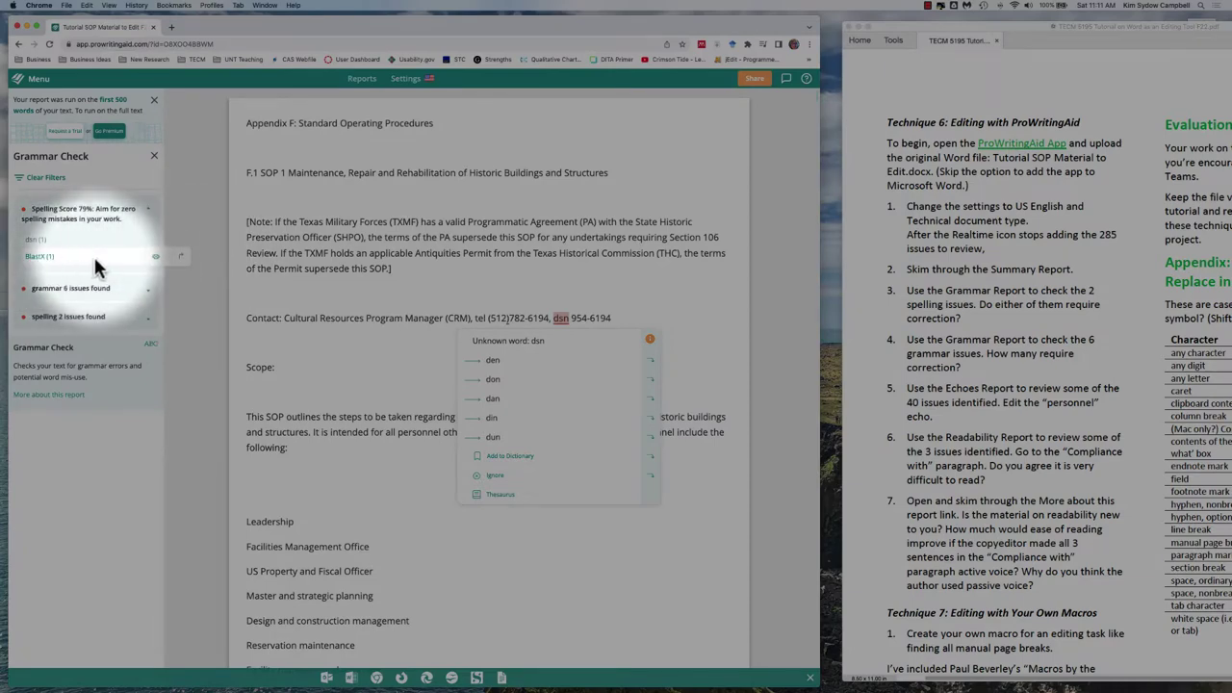
{"action": "left_click", "coordinate": [180, 258]}
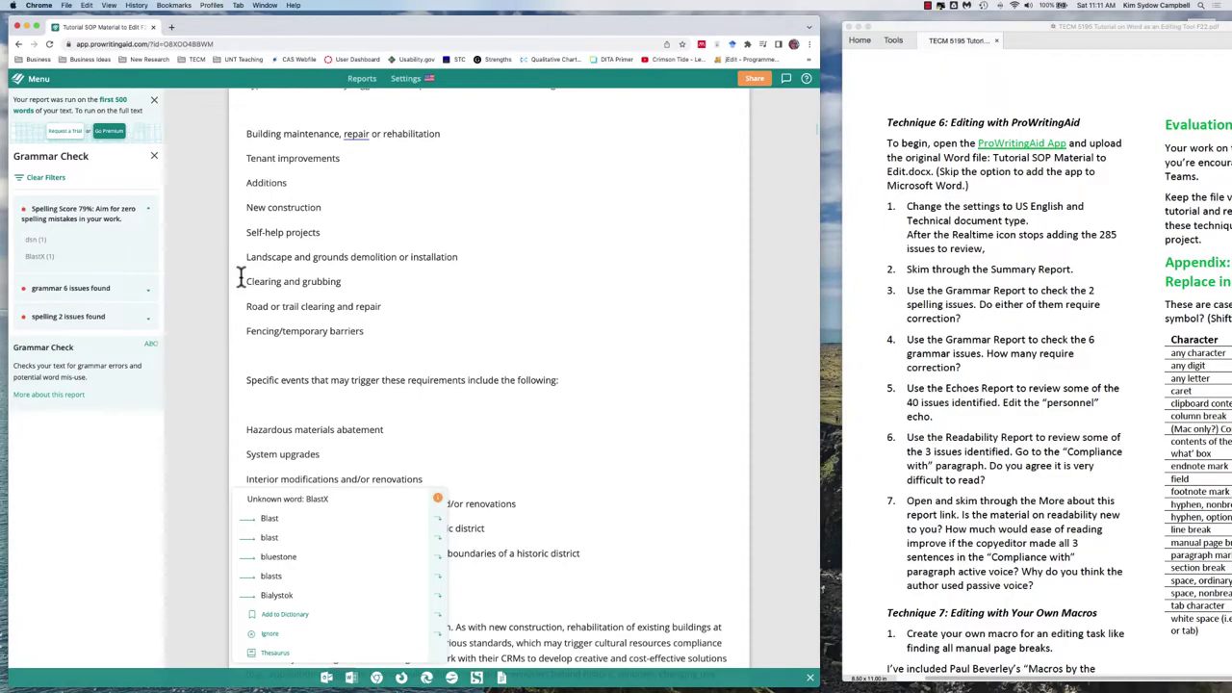
{"action": "scroll", "coordinate": [241, 279], "scroll_direction": "down", "scroll_amount": 1}
{"action": "scroll", "coordinate": [241, 277], "scroll_direction": "down", "scroll_amount": 5}
{"action": "scroll", "coordinate": [240, 277], "scroll_direction": "down", "scroll_amount": 2}
{"action": "mouse_move", "coordinate": [342, 370]}
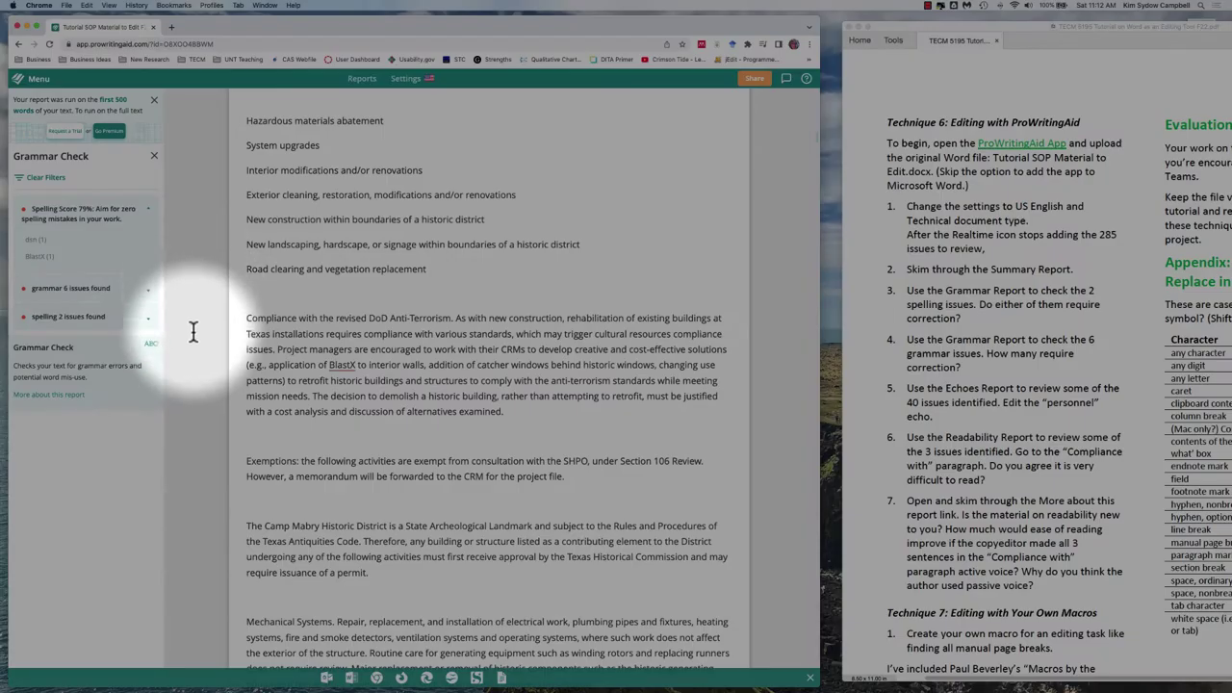
Step: List the grammar issues and add the missing closing parenthesis after "features" in the "These procedures are intended" sentence
{"action": "left_click", "coordinate": [141, 202]}
{"action": "left_click", "coordinate": [147, 248]}
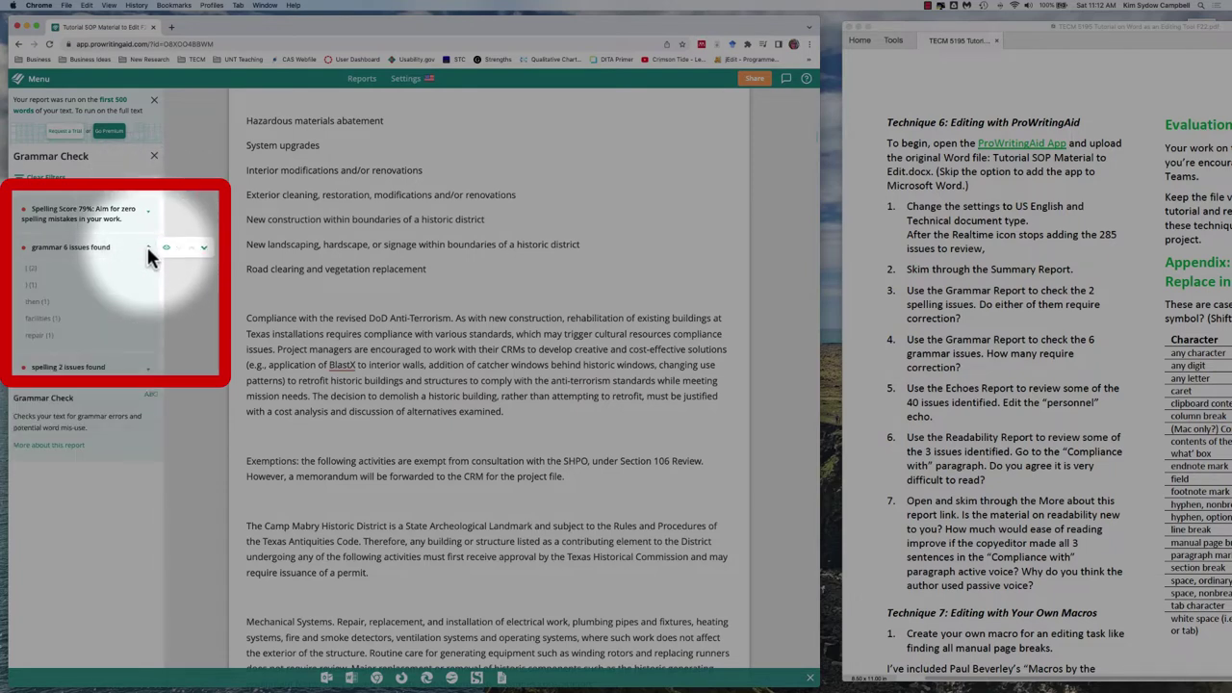
{"action": "scroll", "coordinate": [341, 274], "scroll_direction": "up", "scroll_amount": 10}
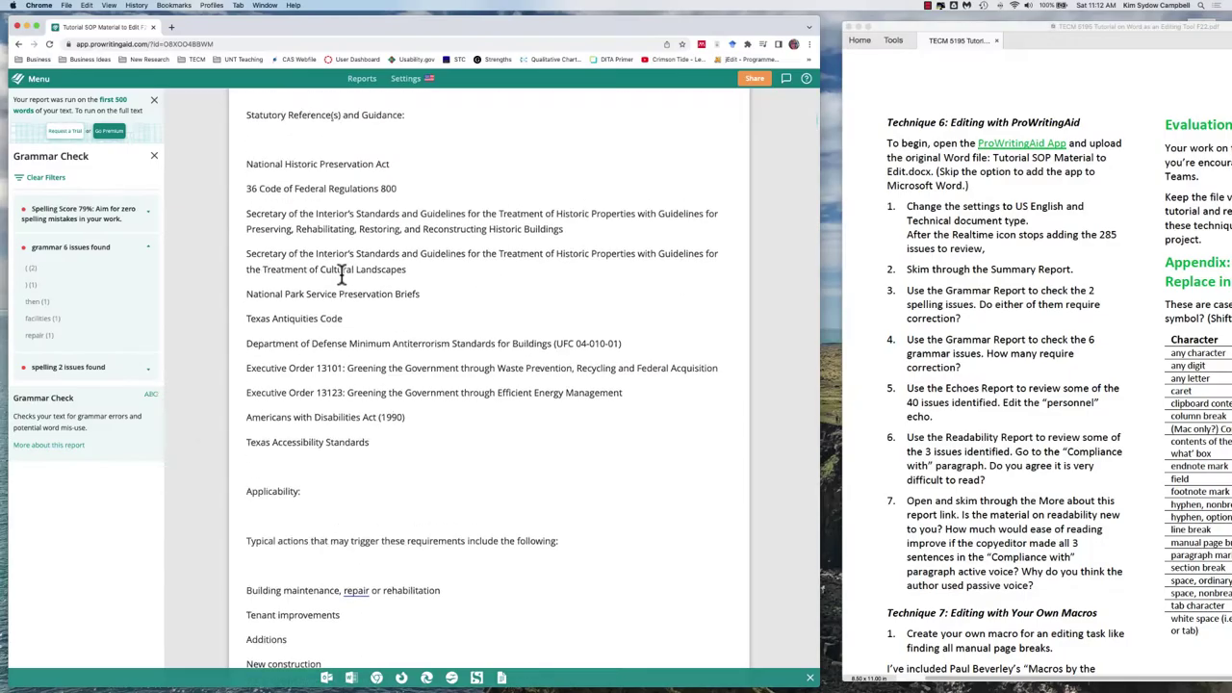
{"action": "scroll", "coordinate": [340, 274], "scroll_direction": "up", "scroll_amount": 10}
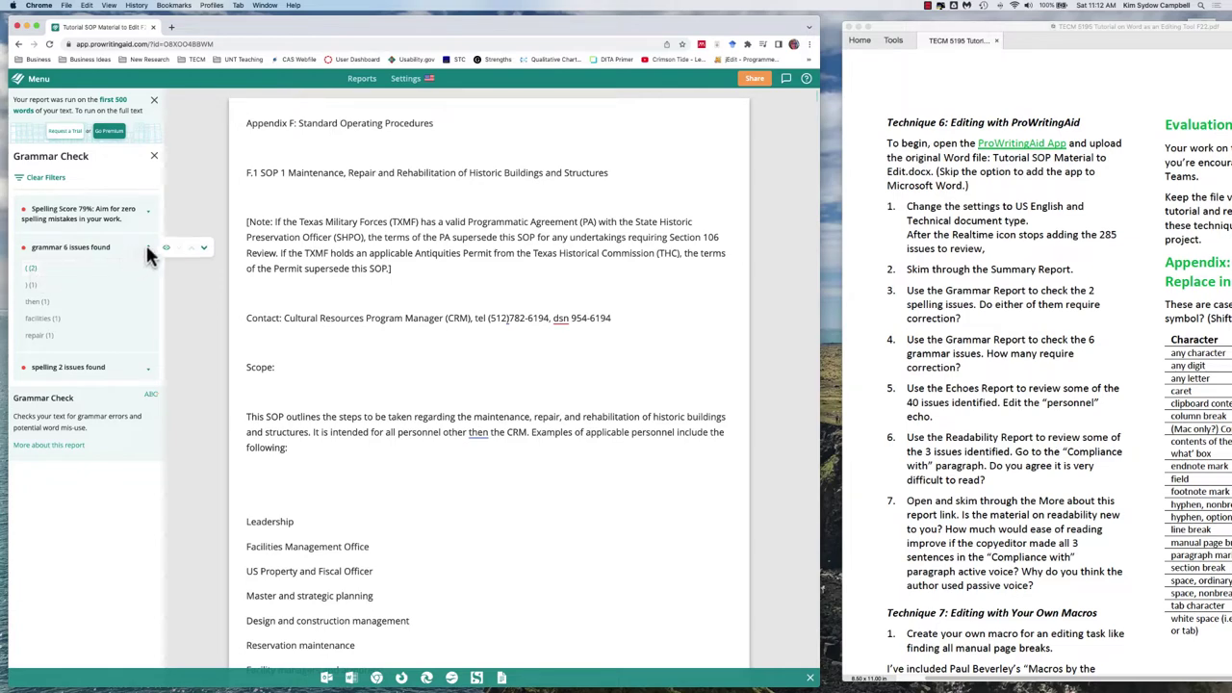
{"action": "scroll", "coordinate": [209, 256], "scroll_direction": "down", "scroll_amount": 3}
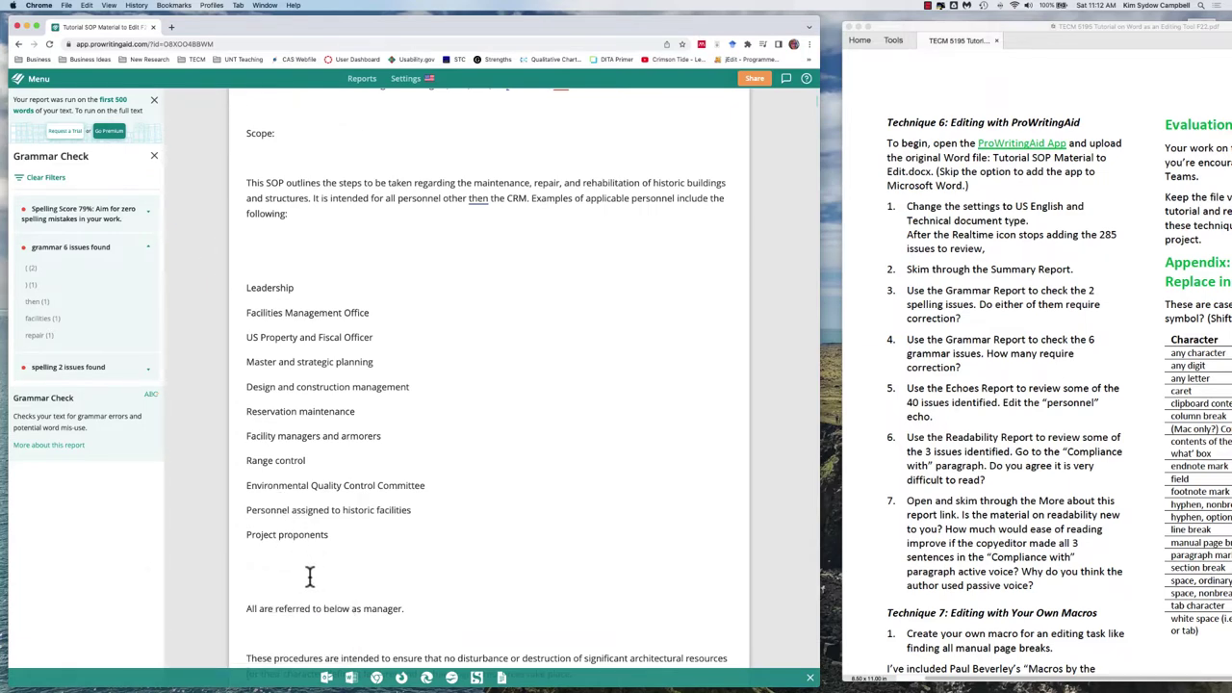
{"action": "scroll", "coordinate": [310, 578], "scroll_direction": "down", "scroll_amount": 1}
{"action": "scroll", "coordinate": [309, 578], "scroll_direction": "down", "scroll_amount": 2}
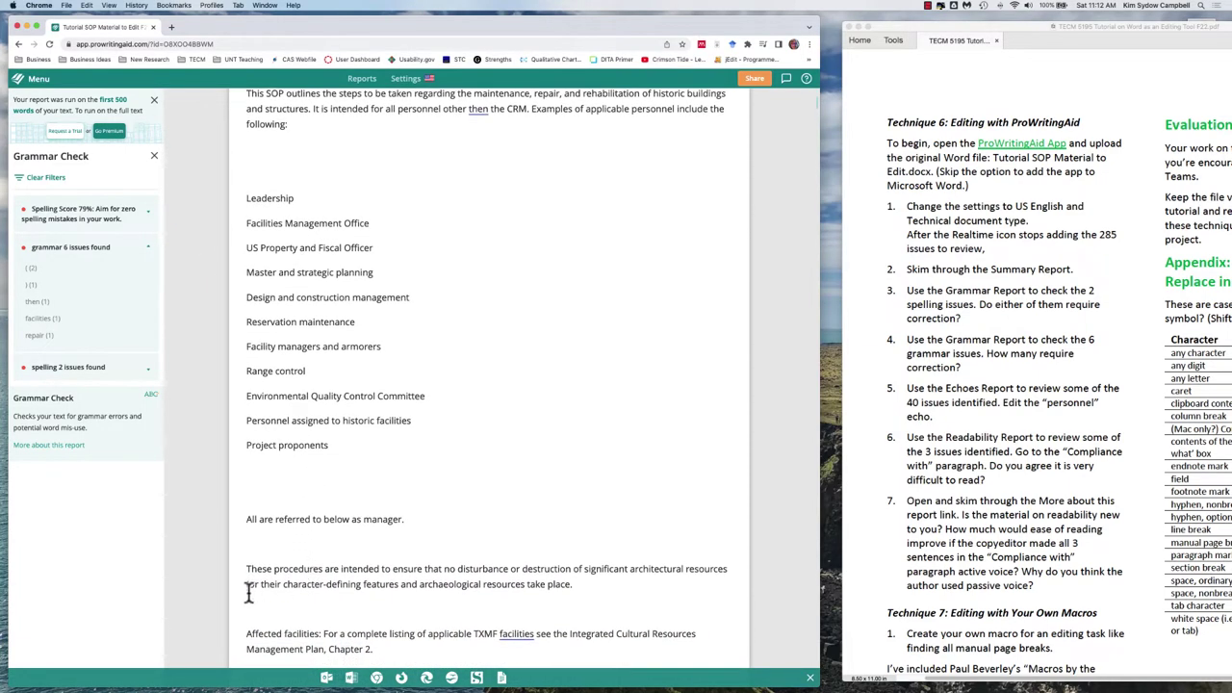
{"action": "mouse_move", "coordinate": [248, 585]}
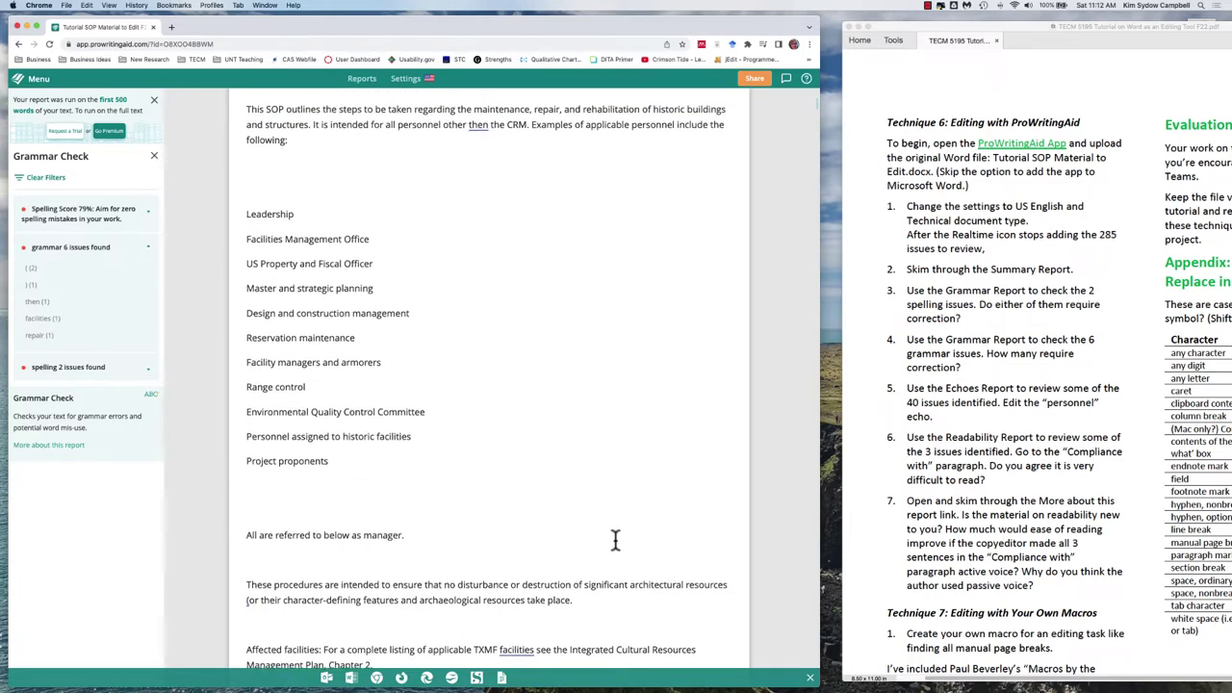
{"action": "scroll", "coordinate": [616, 541], "scroll_direction": "down", "scroll_amount": 2}
{"action": "scroll", "coordinate": [616, 541], "scroll_direction": "down", "scroll_amount": 5}
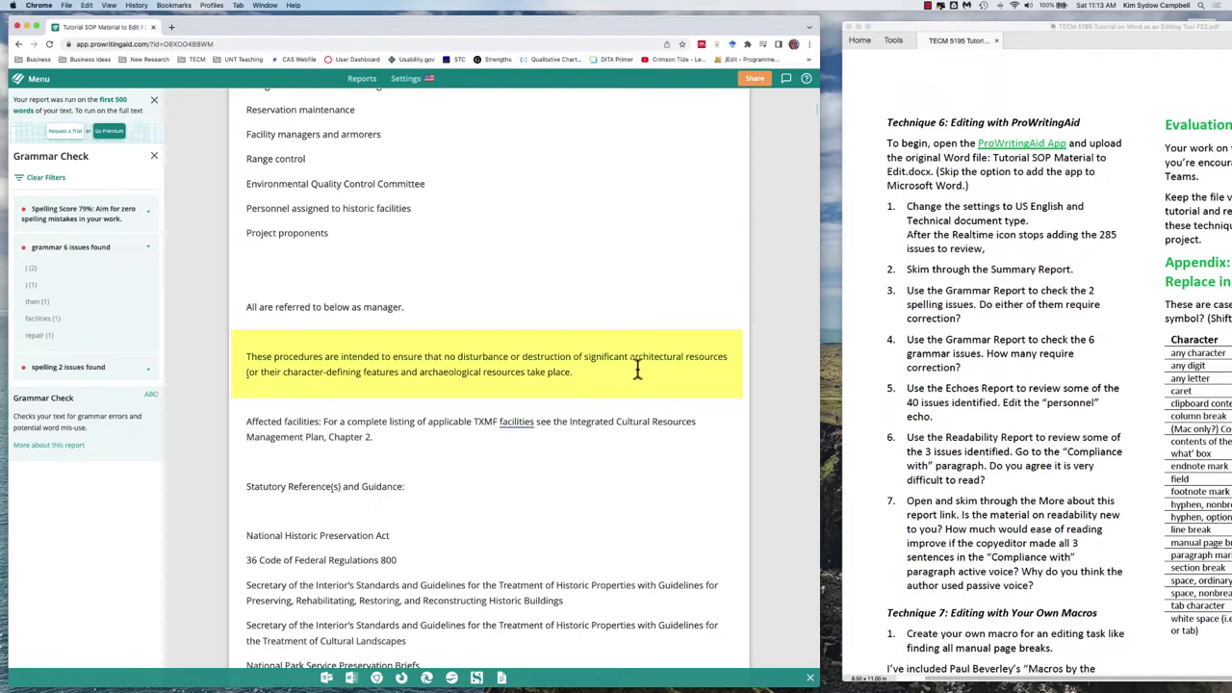
{"action": "left_click", "coordinate": [399, 374]}
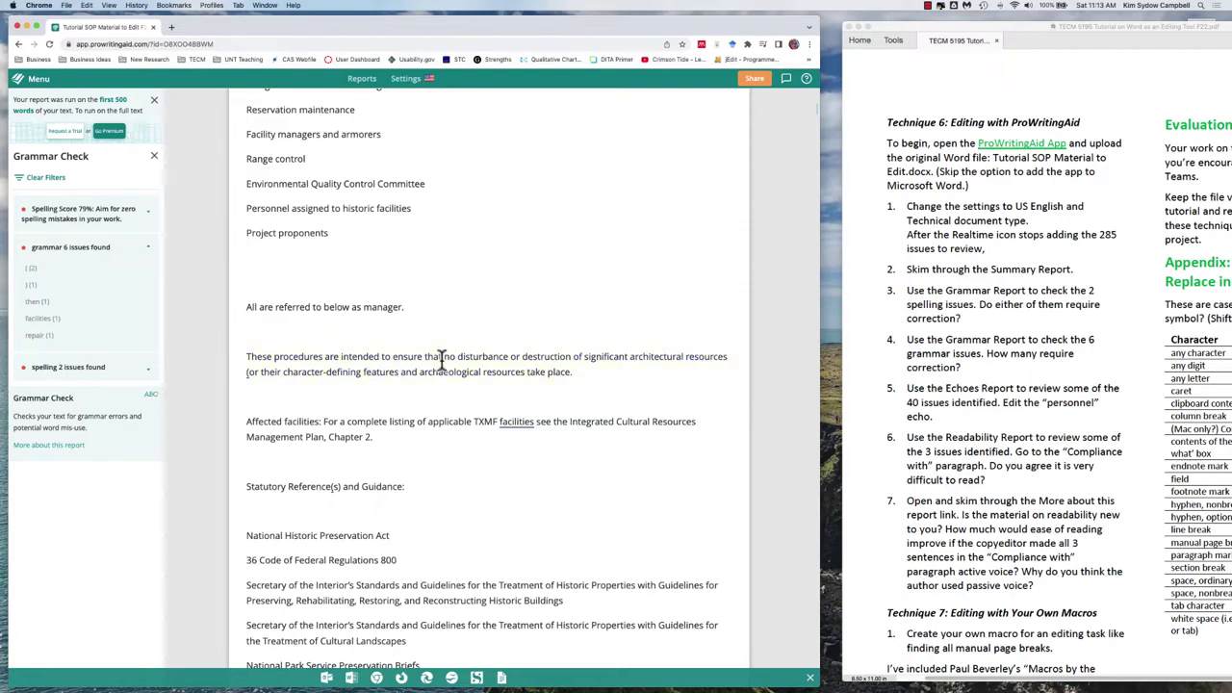
{"action": "type", "text": ")"}
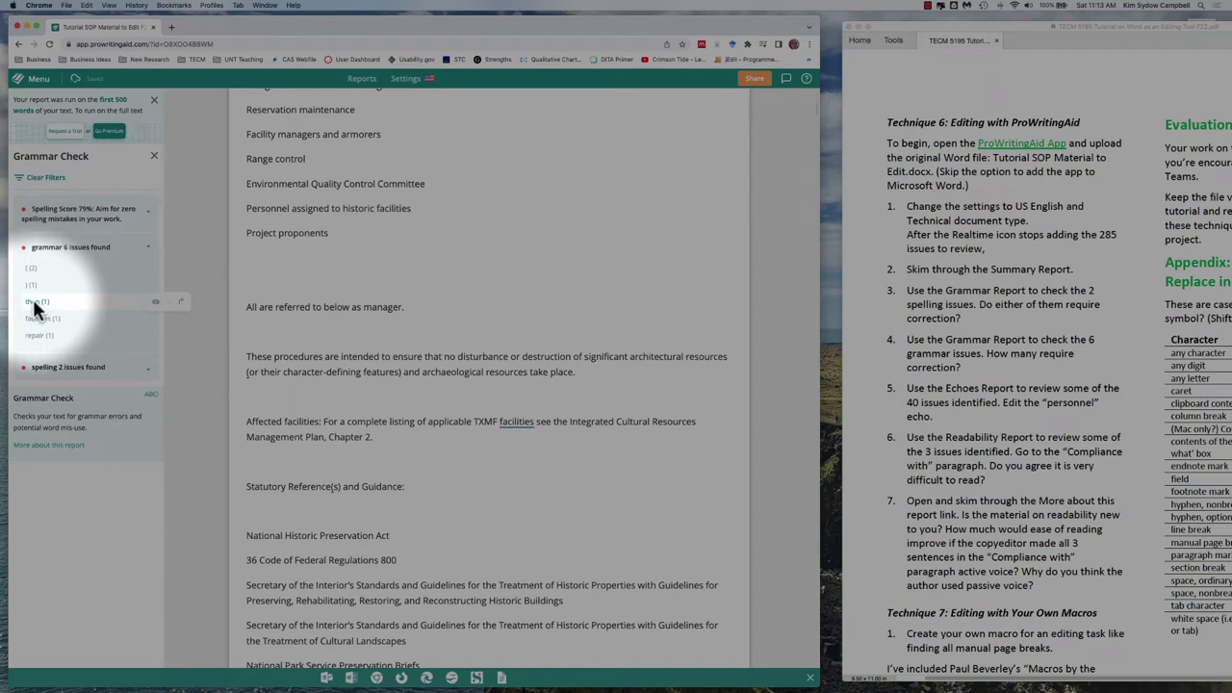
Step: Go to the flagged "then" in the Scope paragraph and replace it with the suggested "than"
{"action": "left_click", "coordinate": [180, 304]}
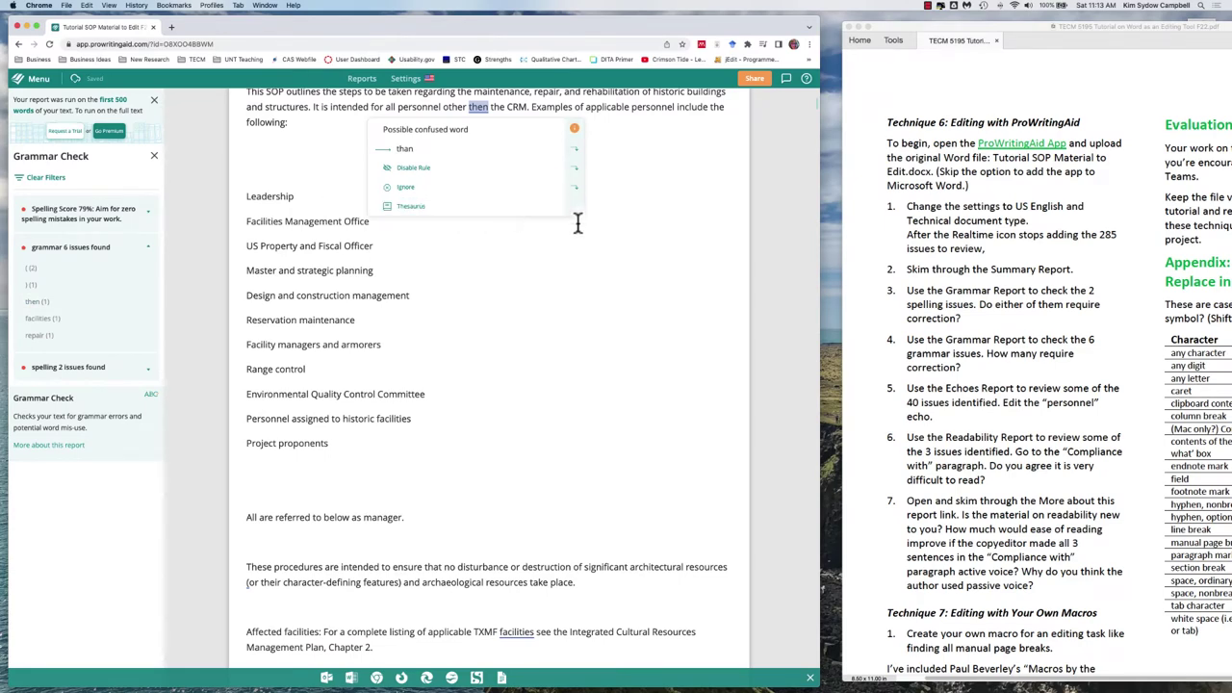
{"action": "scroll", "coordinate": [643, 205], "scroll_direction": "up", "scroll_amount": 2}
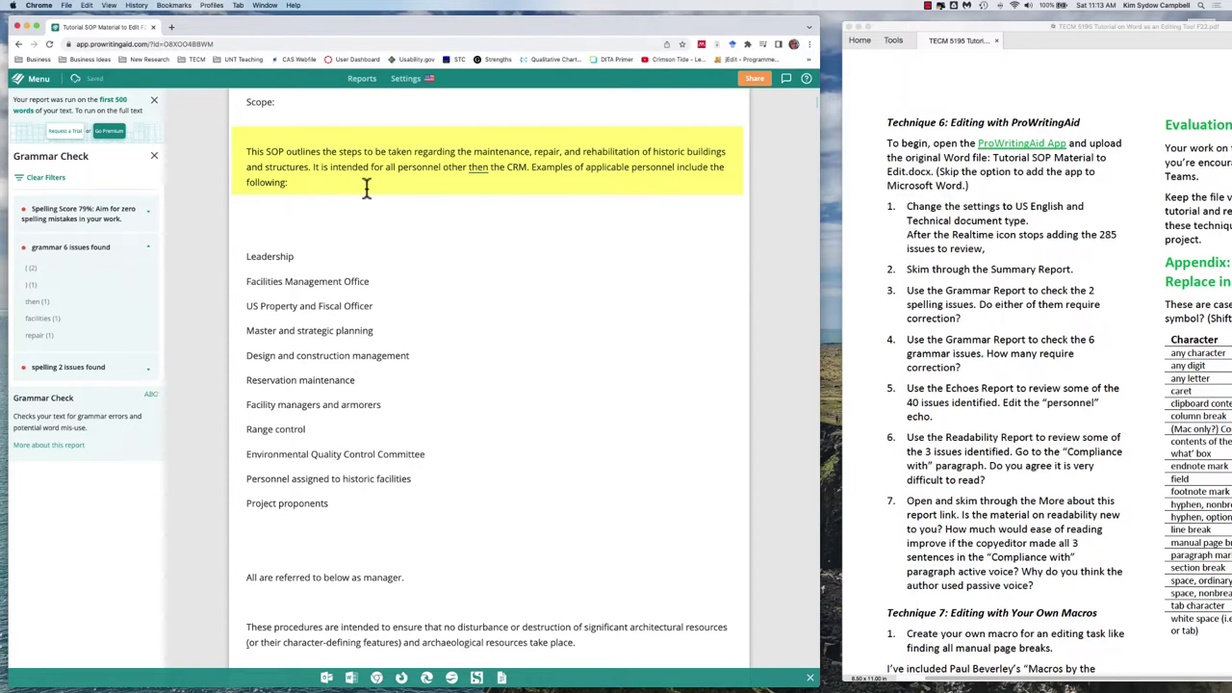
{"action": "left_click", "coordinate": [486, 167]}
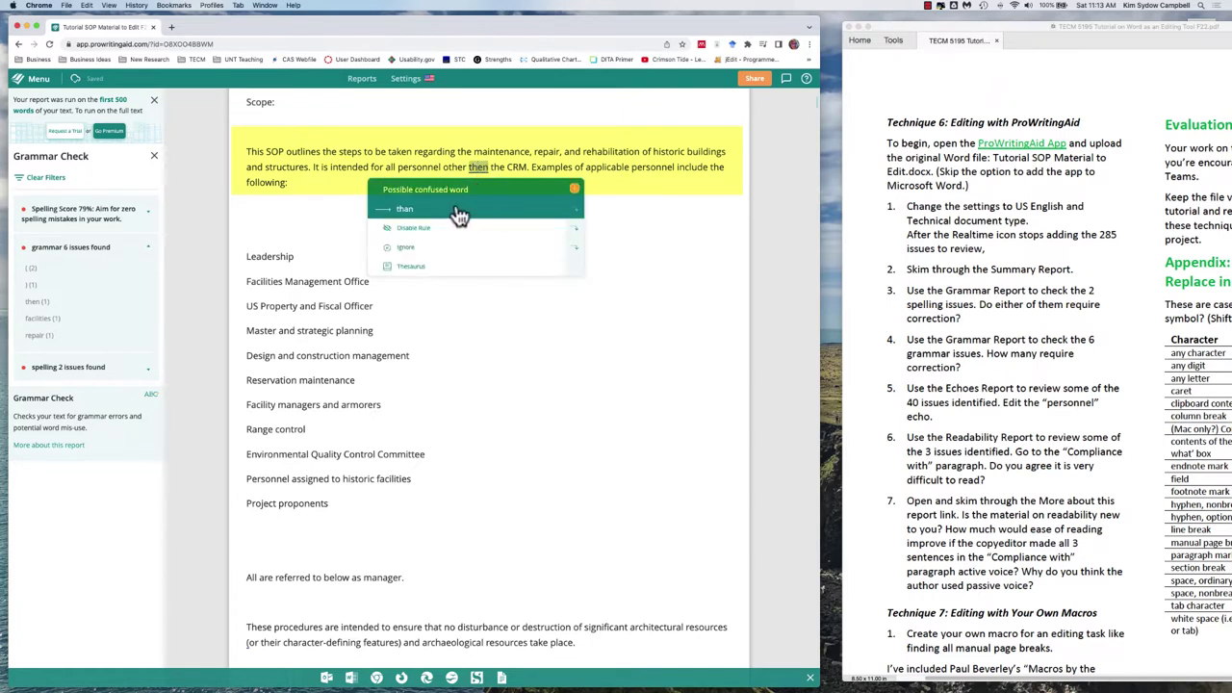
{"action": "left_click", "coordinate": [457, 208]}
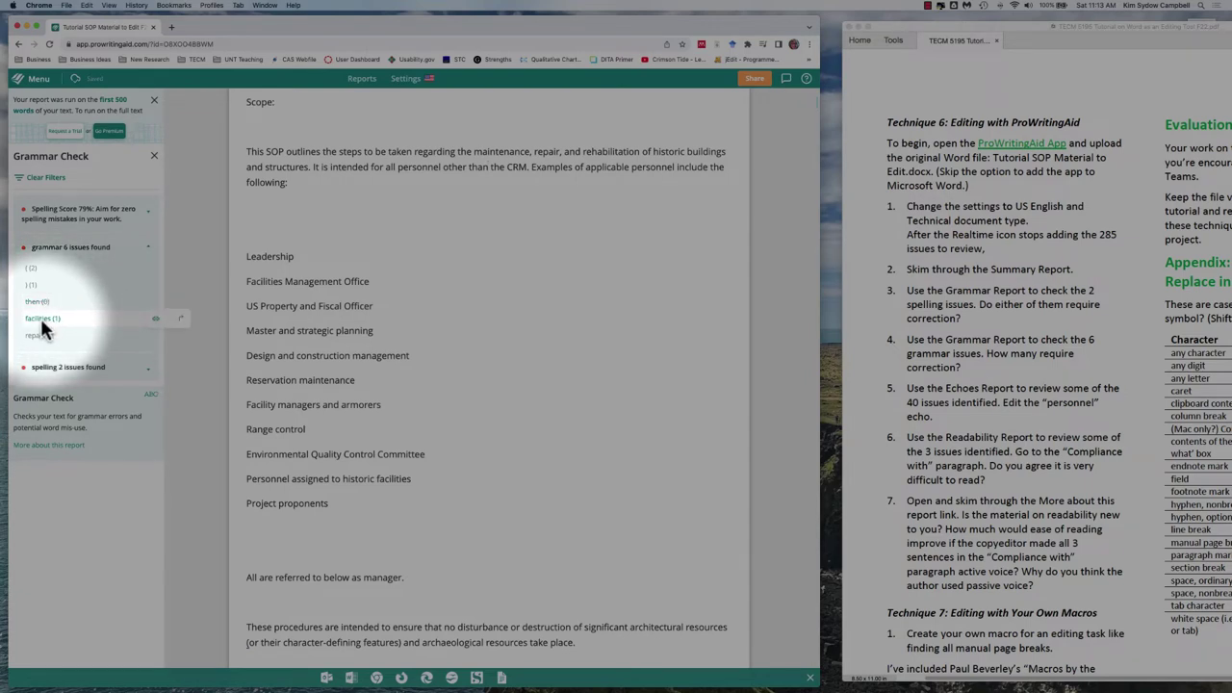
Step: Go to the flagged "facilities" in the Affected facilities paragraph and accept the suggested "facilities," with the added comma
{"action": "left_click", "coordinate": [181, 321]}
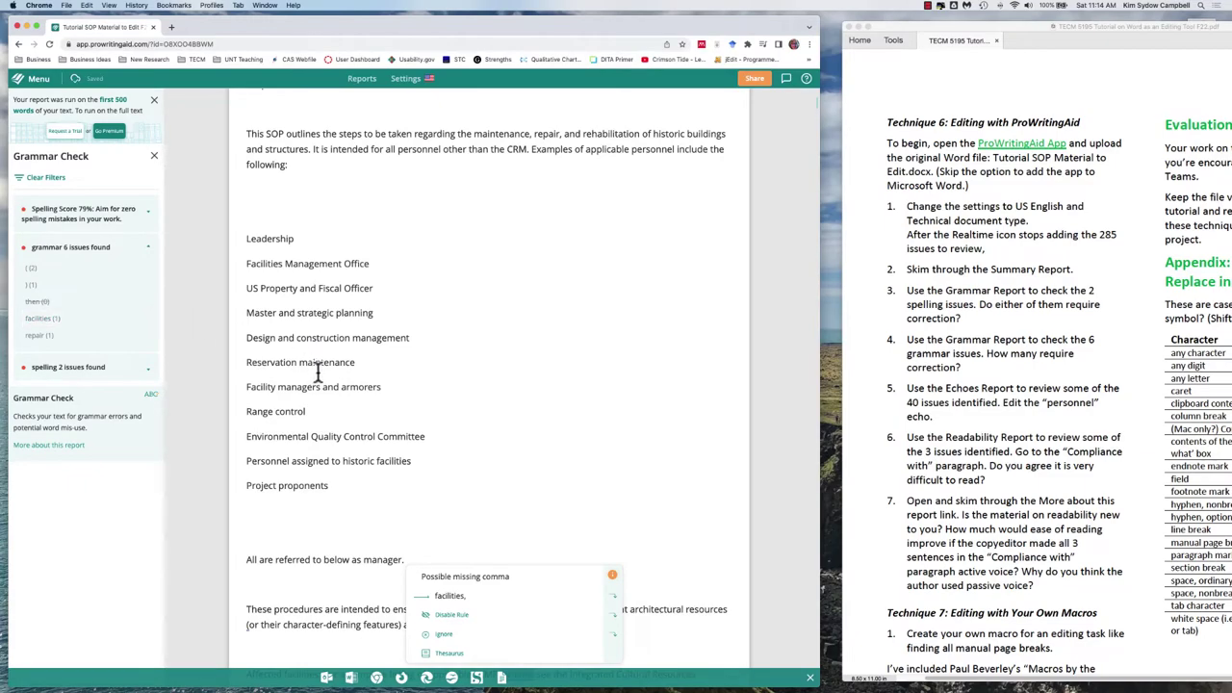
{"action": "scroll", "coordinate": [373, 401], "scroll_direction": "down", "scroll_amount": 2}
{"action": "scroll", "coordinate": [374, 402], "scroll_direction": "down", "scroll_amount": 6}
{"action": "scroll", "coordinate": [399, 406], "scroll_direction": "down", "scroll_amount": 2}
{"action": "left_click", "coordinate": [513, 285]}
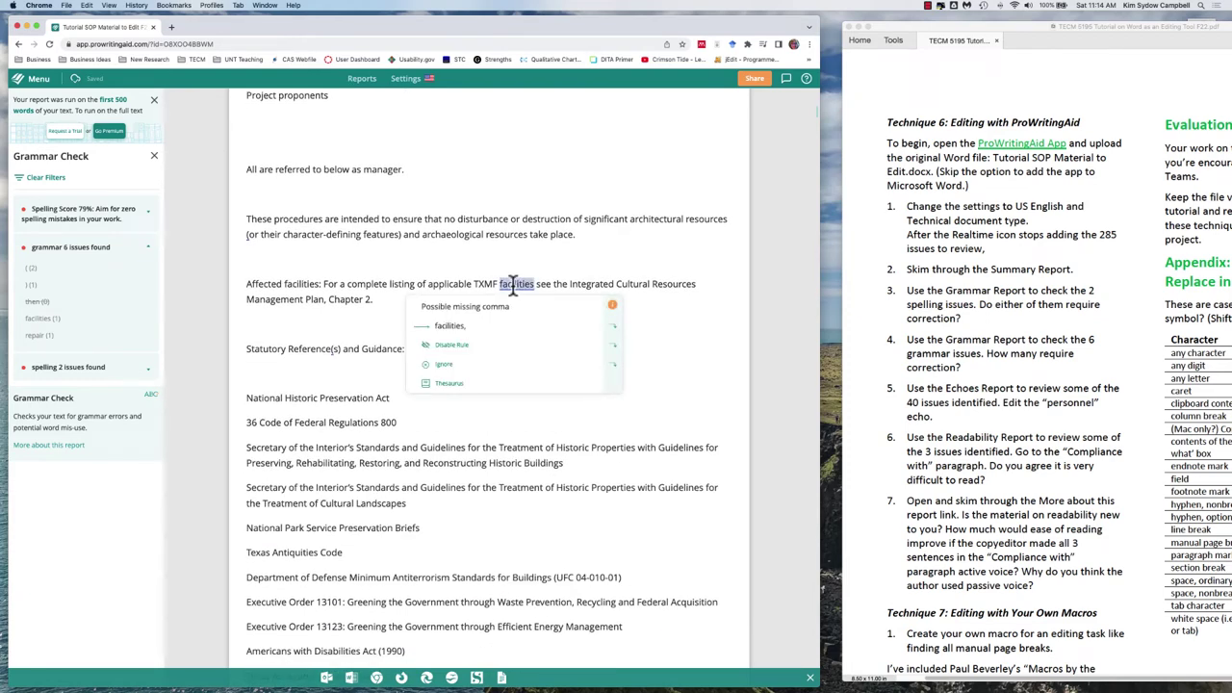
{"action": "left_click", "coordinate": [372, 326]}
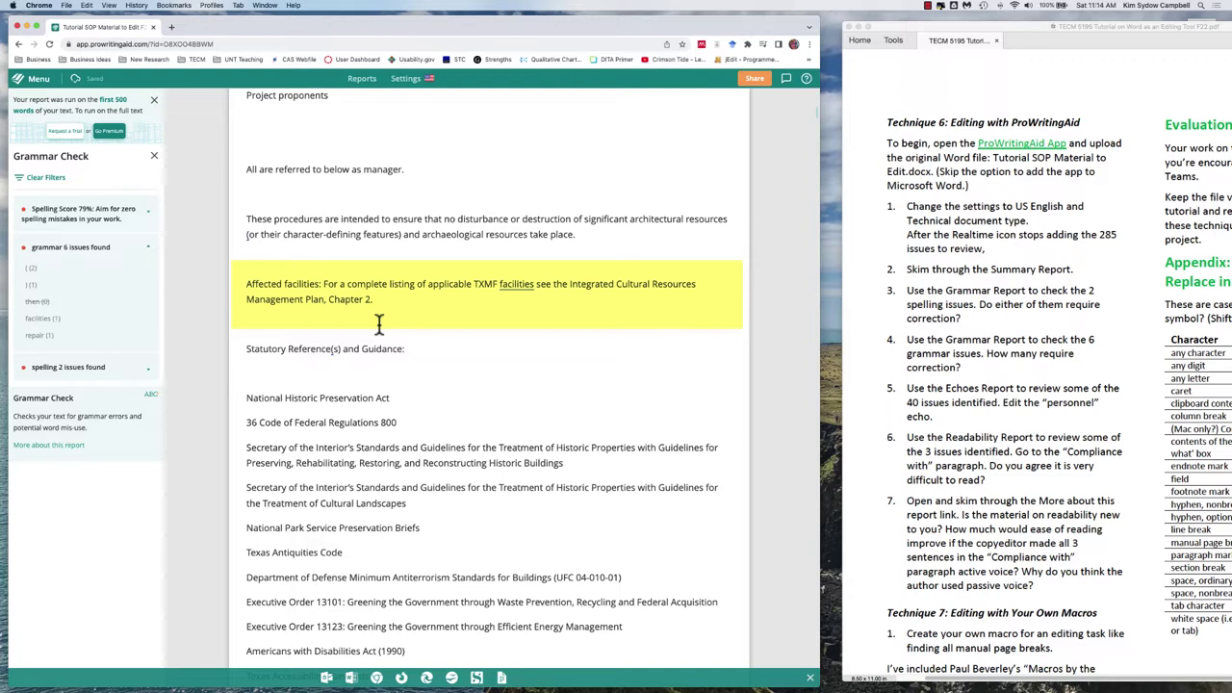
{"action": "mouse_move", "coordinate": [515, 285]}
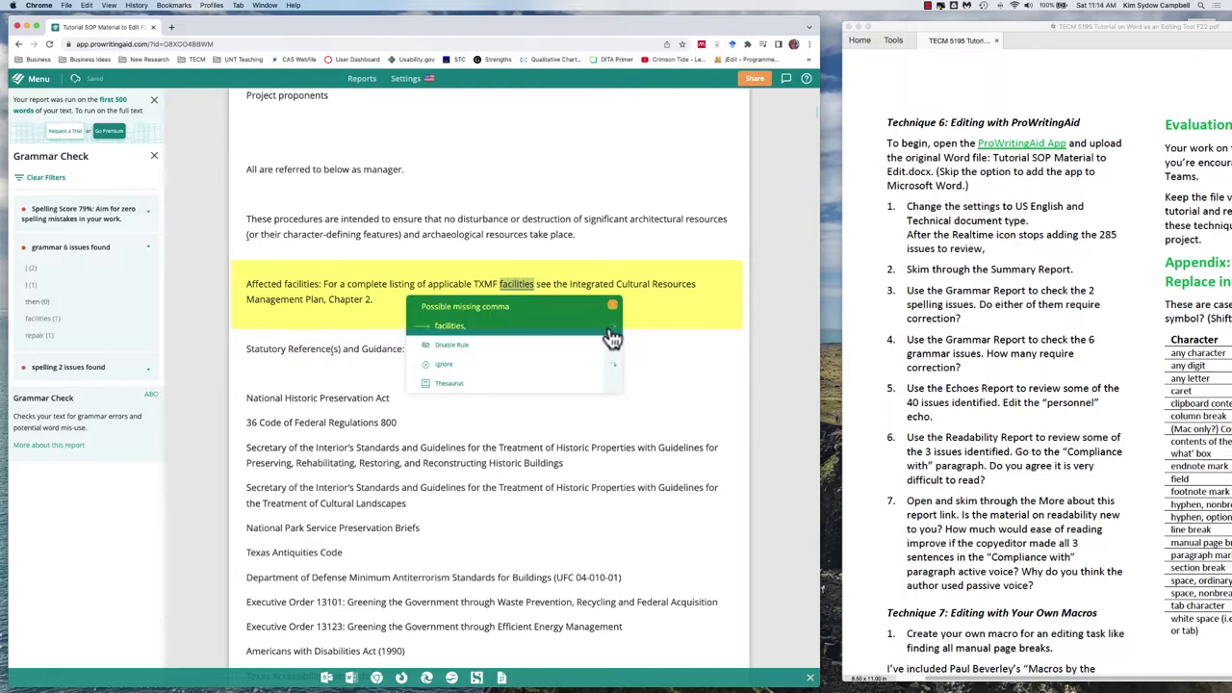
{"action": "left_click", "coordinate": [577, 330]}
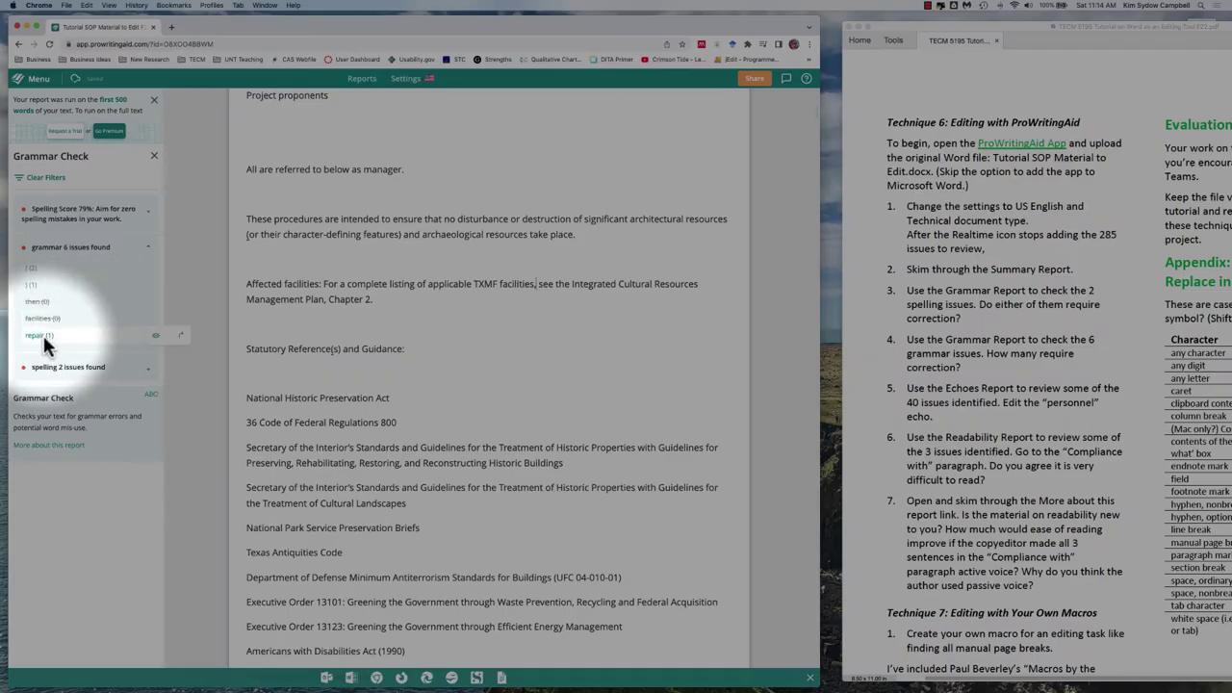
Step: Go to the flagged "repair" in the "Building maintenance, repair or rehabilitation" item and examine its missing-comma suggestion
{"action": "left_click", "coordinate": [179, 338]}
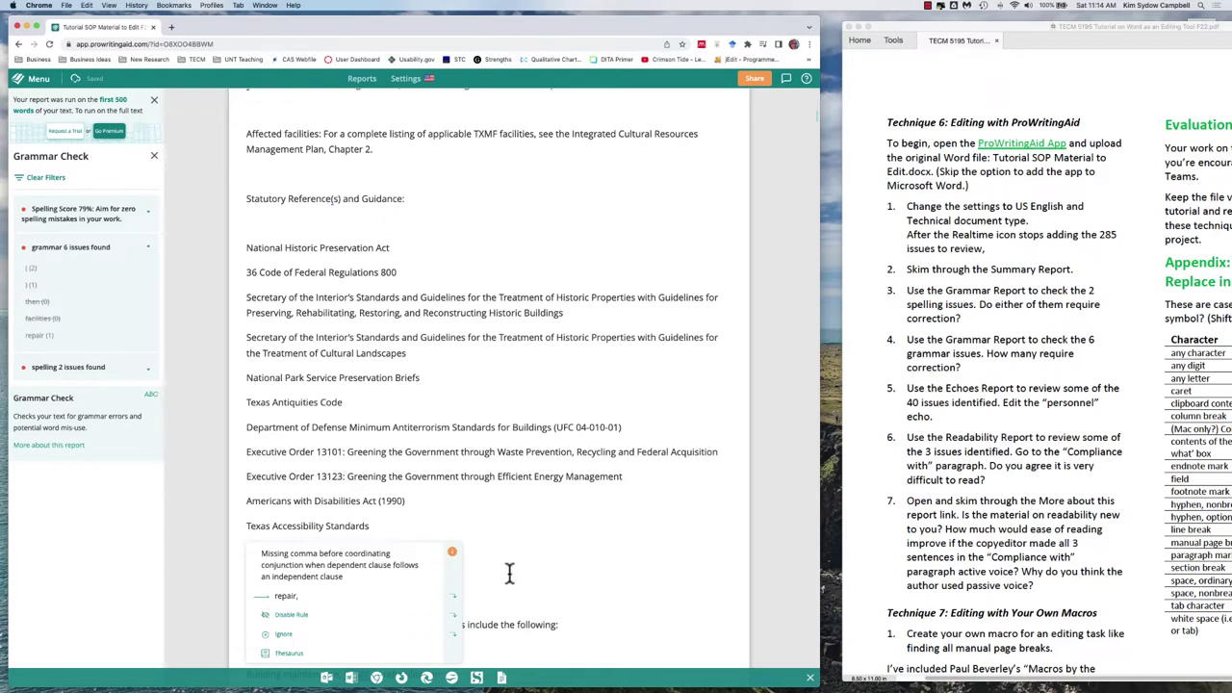
{"action": "scroll", "coordinate": [509, 573], "scroll_direction": "down", "scroll_amount": 3}
{"action": "scroll", "coordinate": [509, 572], "scroll_direction": "down", "scroll_amount": 6}
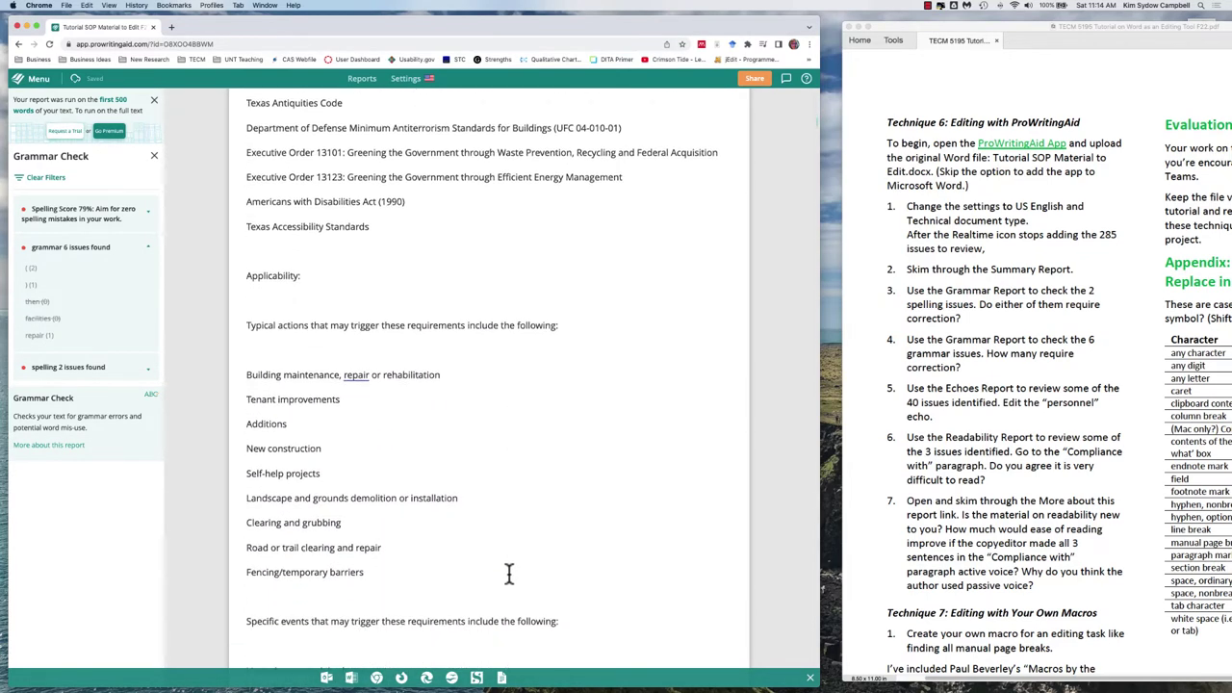
{"action": "mouse_move", "coordinate": [346, 325]}
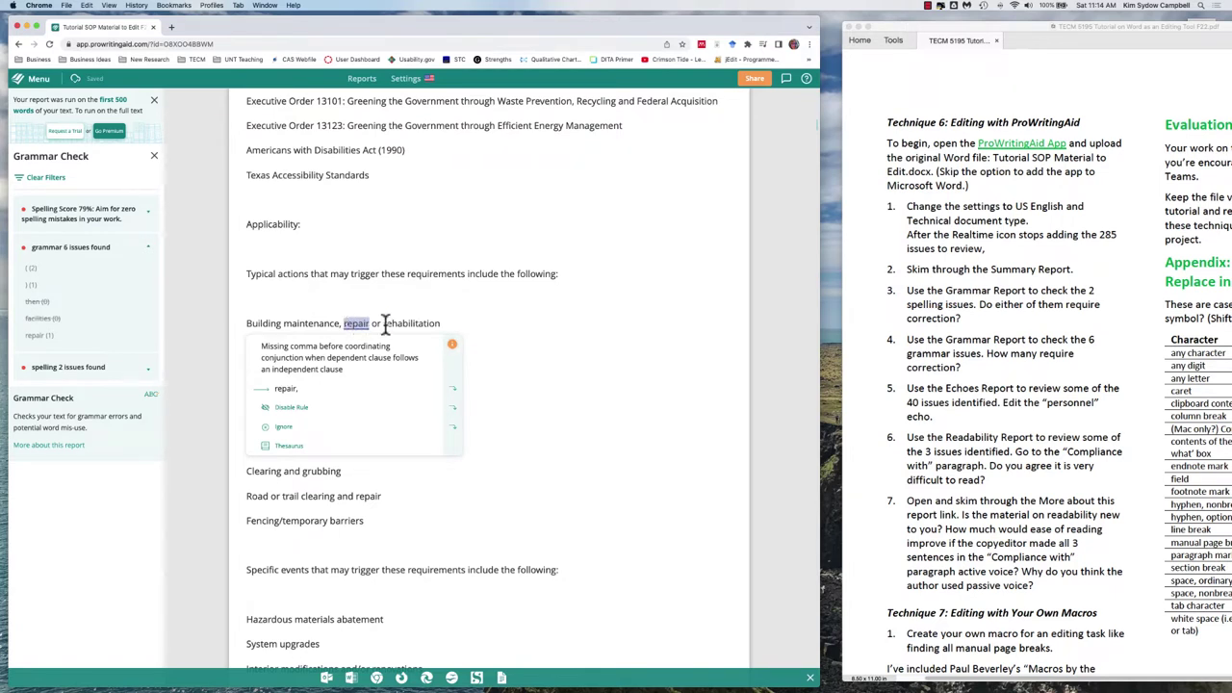
{"action": "left_click", "coordinate": [503, 326]}
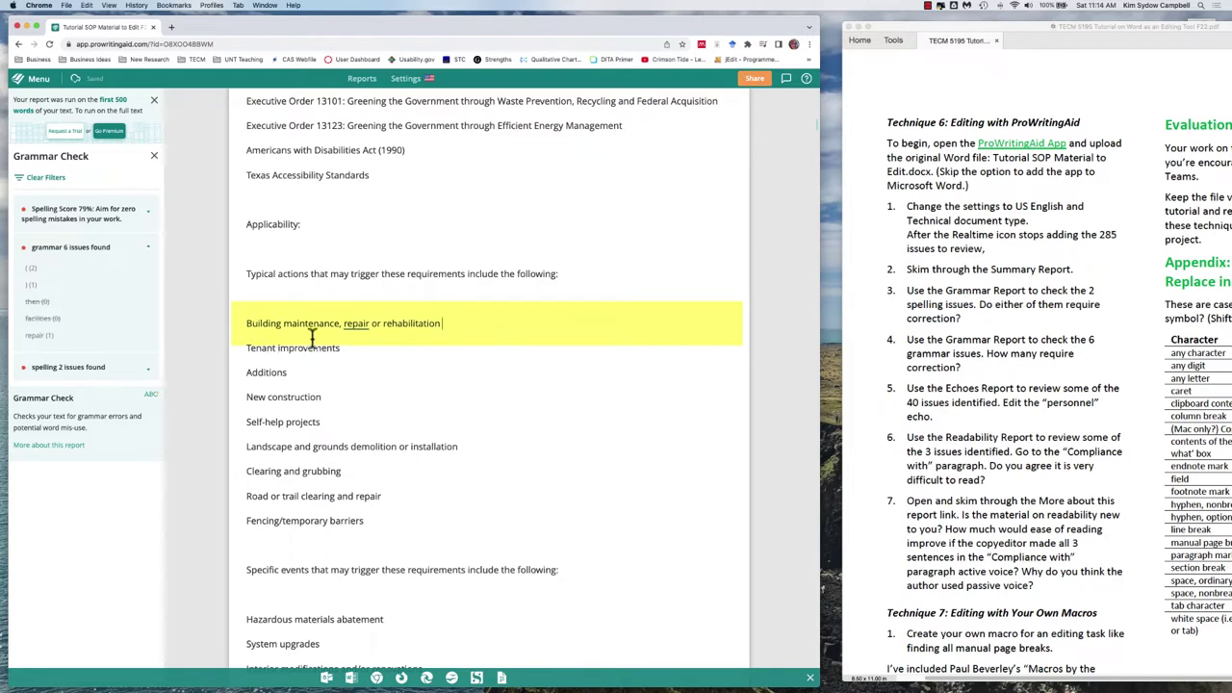
{"action": "left_click", "coordinate": [375, 325]}
{"action": "mouse_move", "coordinate": [367, 325]}
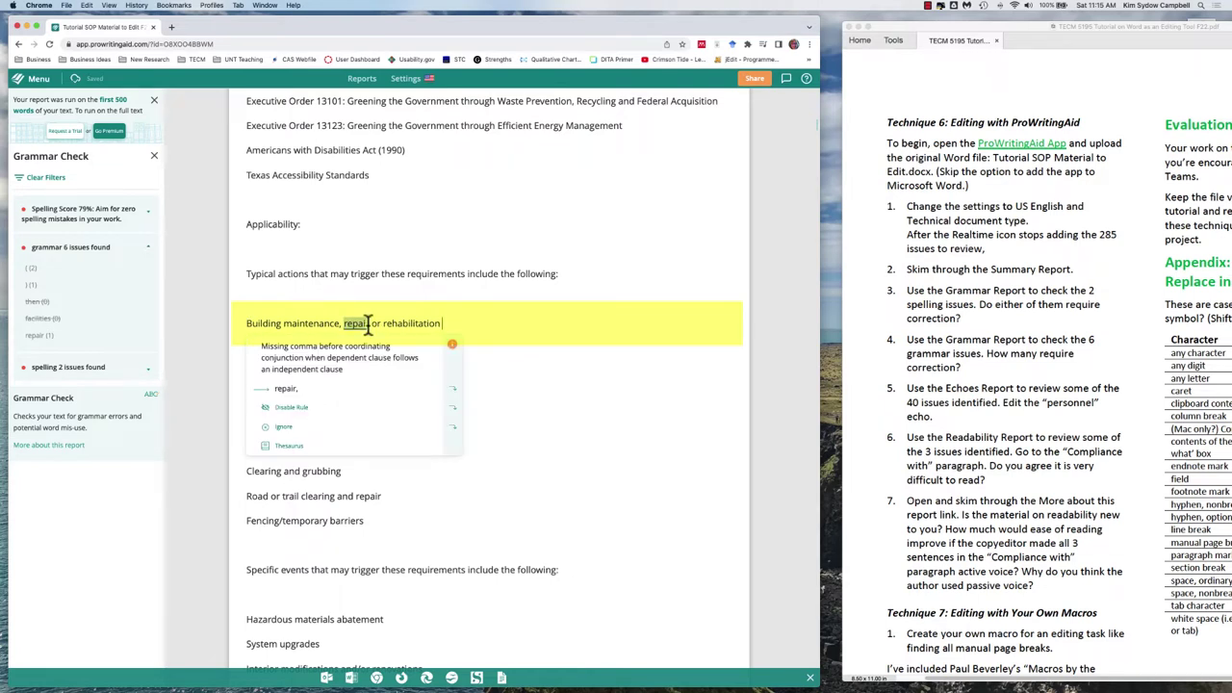
{"action": "left_click", "coordinate": [493, 331]}
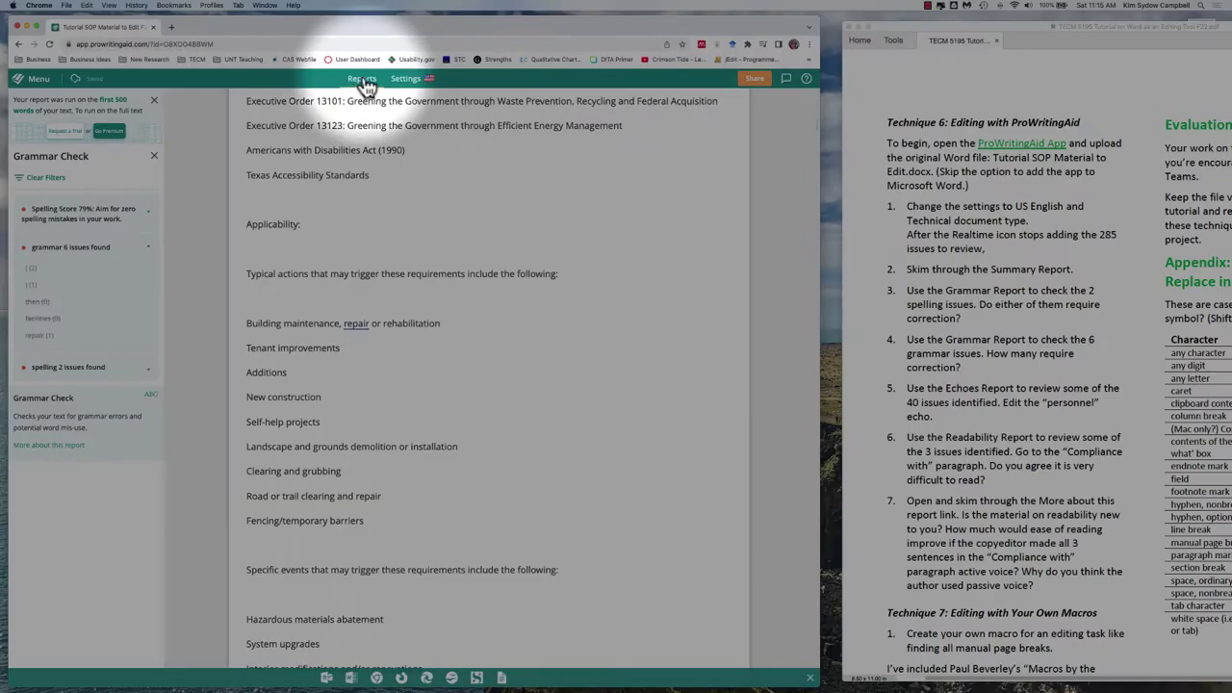
Step: Run the Echoes report, list its close repeats, and examine the repeated words and phrases flagged at the document's start
{"action": "left_click", "coordinate": [363, 81]}
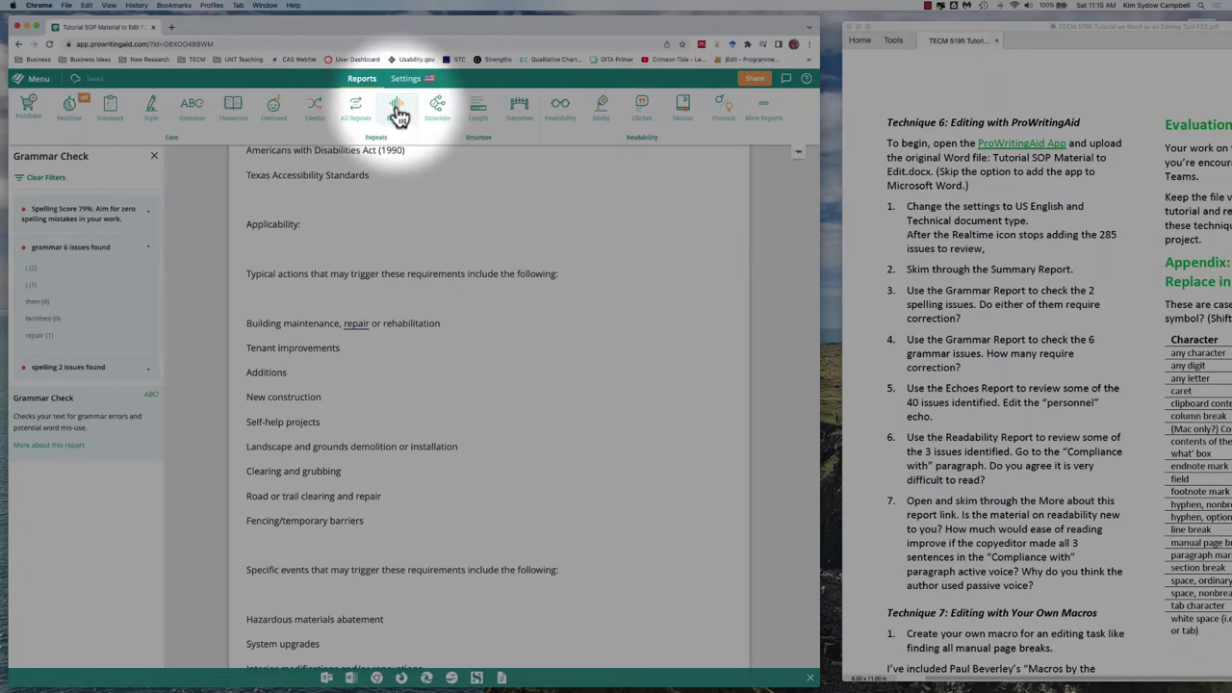
{"action": "left_click", "coordinate": [397, 113]}
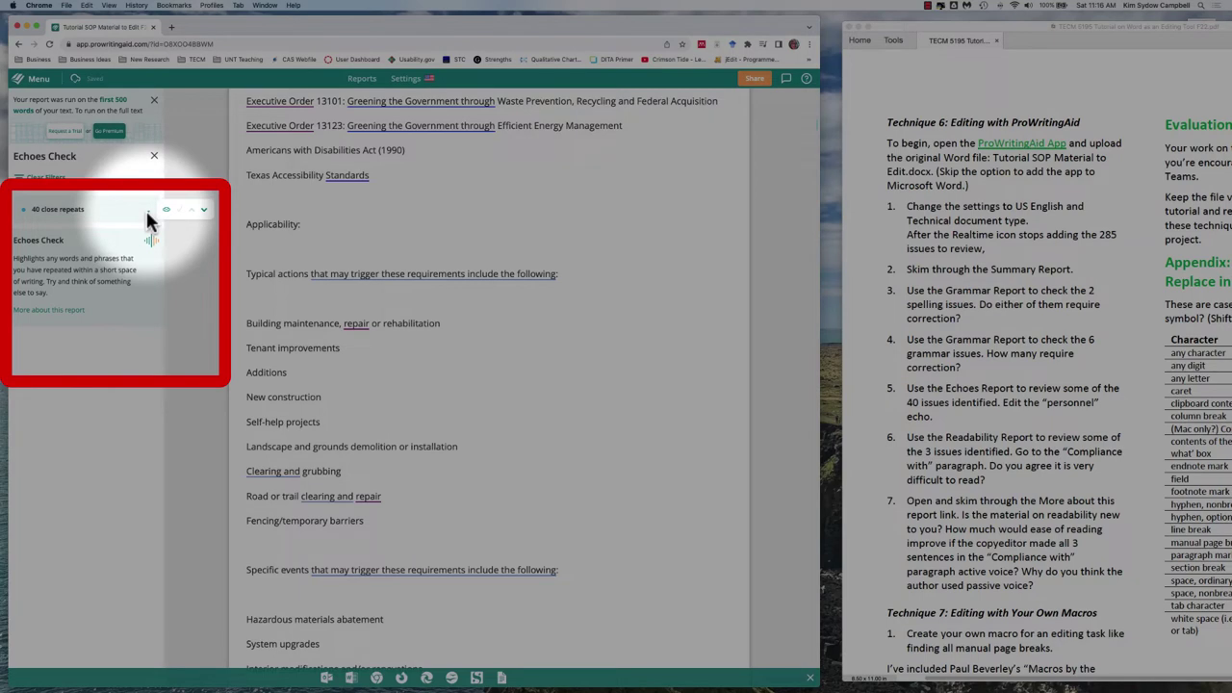
{"action": "left_click", "coordinate": [204, 218]}
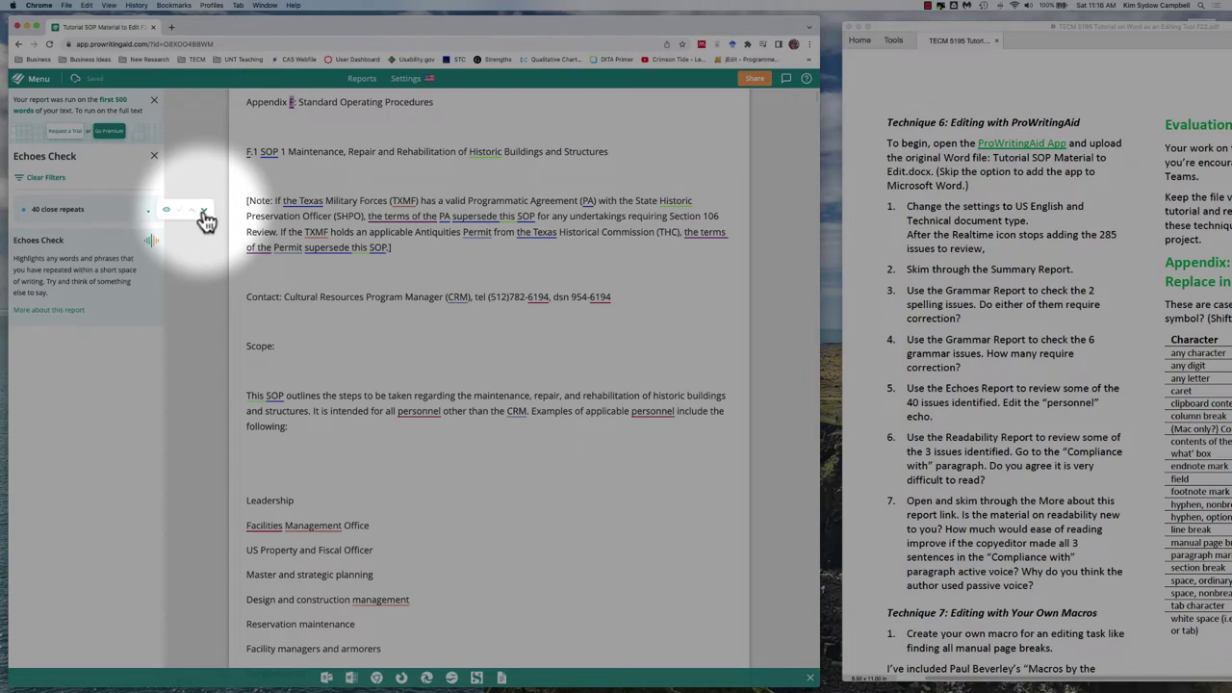
{"action": "left_click", "coordinate": [138, 210]}
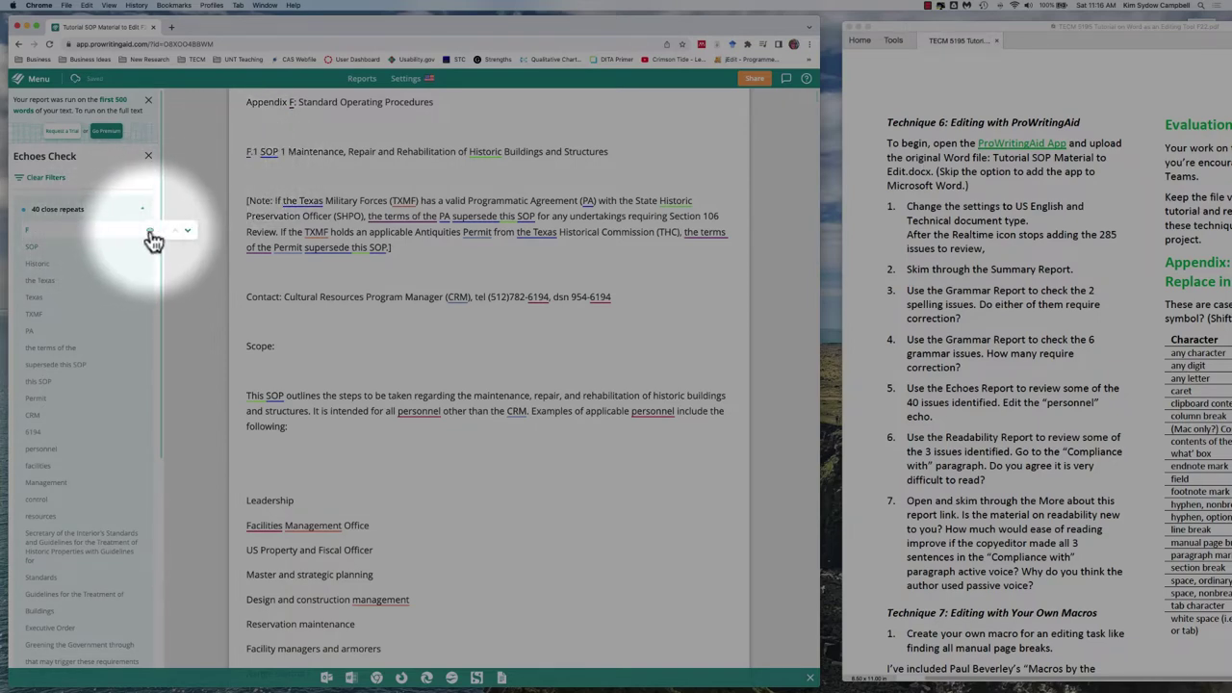
{"action": "left_click", "coordinate": [151, 235]}
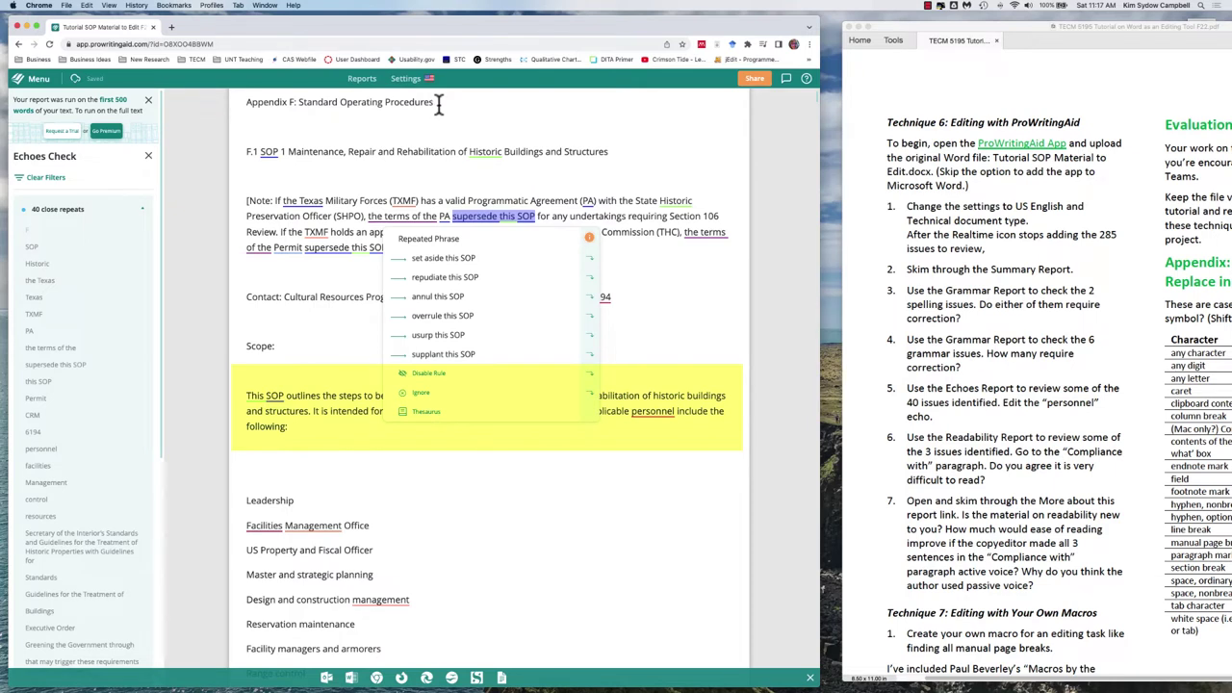
{"action": "left_click", "coordinate": [269, 154]}
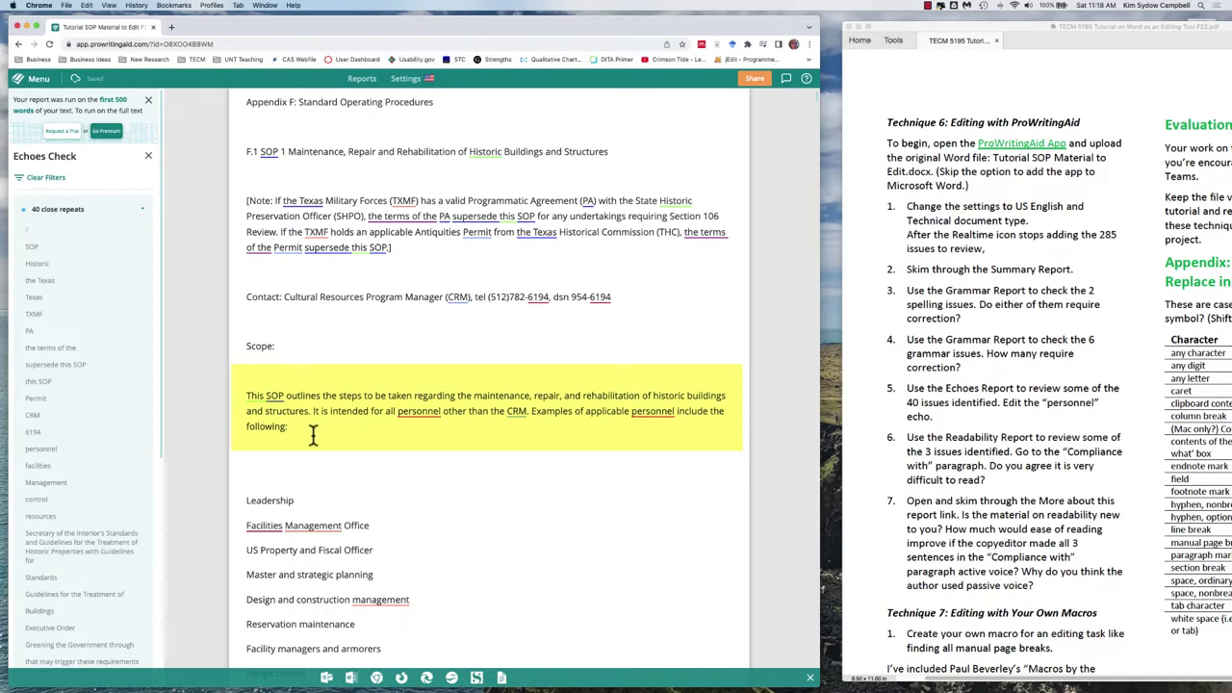
Step: Remove the "personnel" echo in the Scope paragraph by merging its last two sentences, so the text ends "other than the CRM including"
{"action": "mouse_move", "coordinate": [424, 412]}
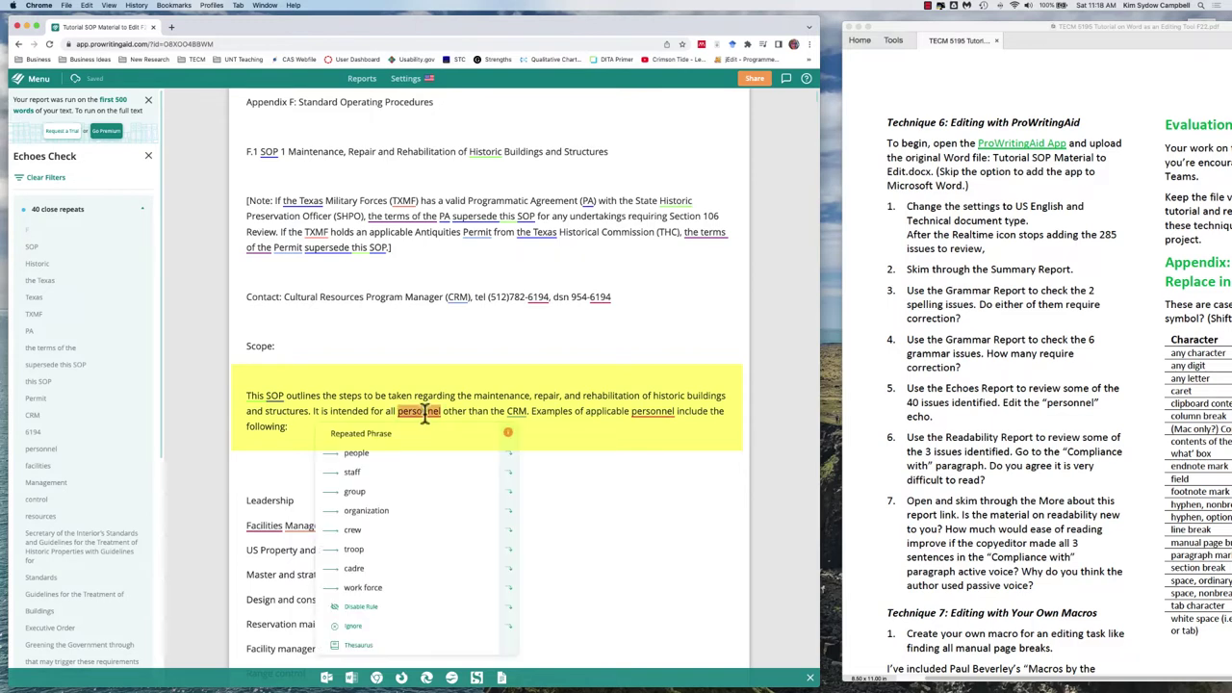
{"action": "mouse_move", "coordinate": [651, 414]}
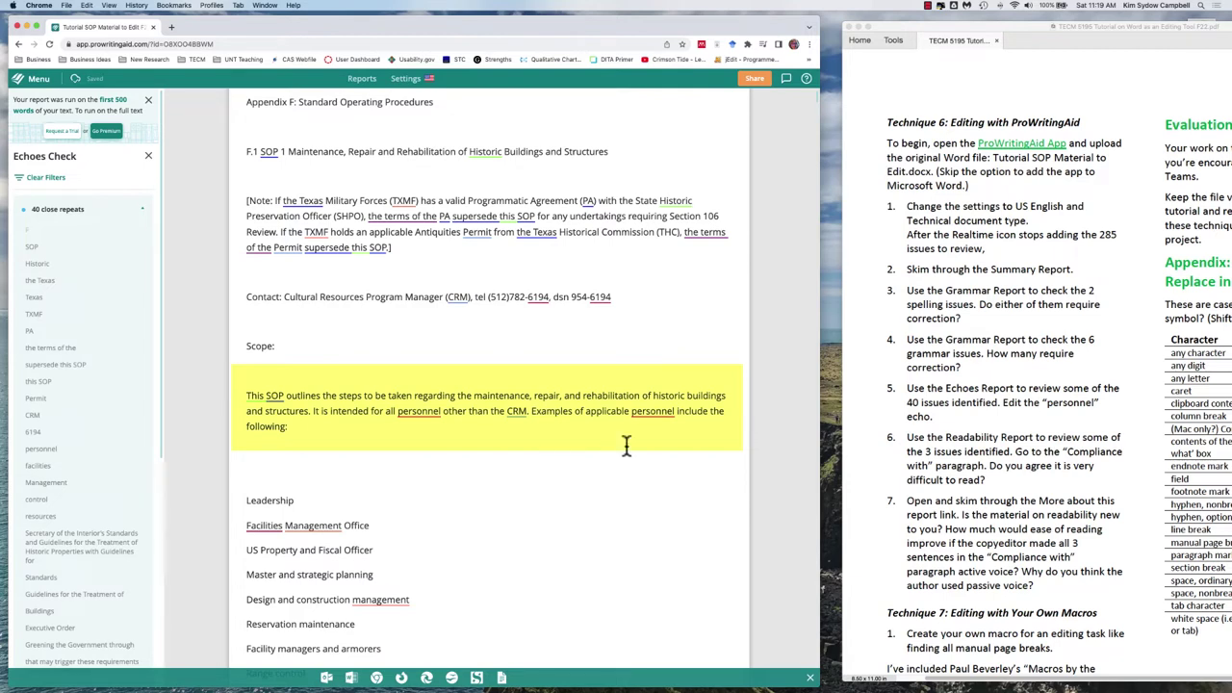
{"action": "left_click", "coordinate": [654, 410]}
{"action": "left_click_drag", "start_coordinate": [548, 414], "coordinate": [675, 412]}
{"action": "key", "text": "BackSpace"}
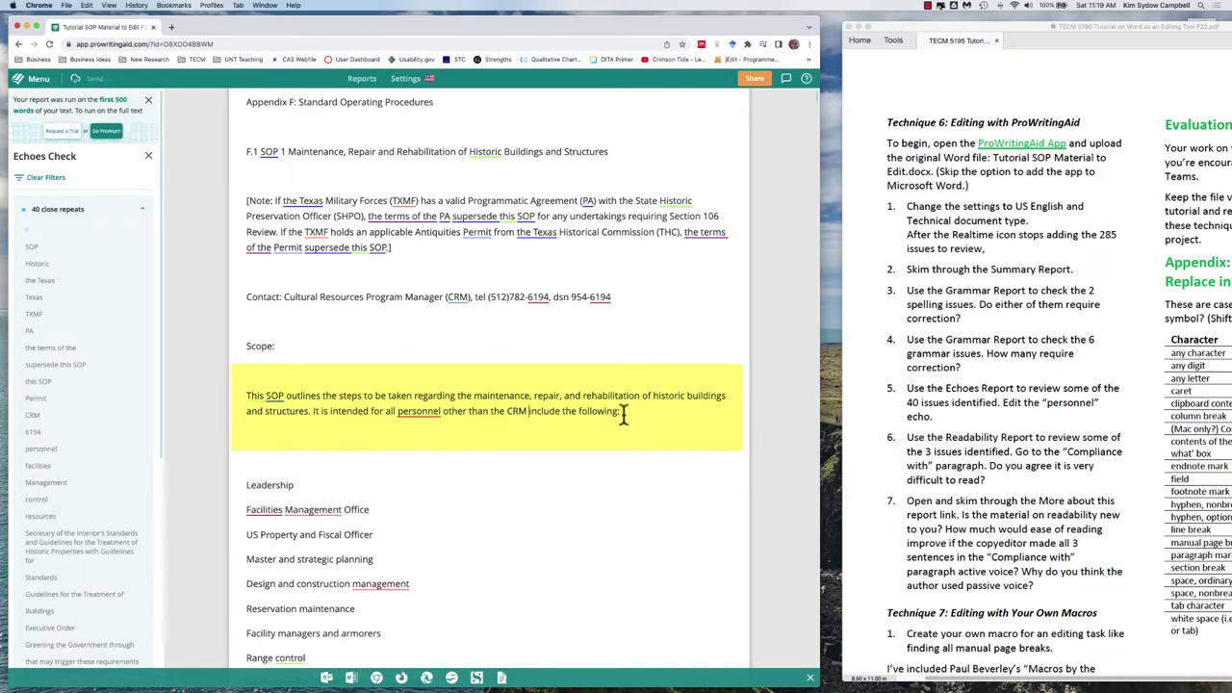
{"action": "left_click_drag", "start_coordinate": [617, 411], "coordinate": [556, 416]}
{"action": "type", "text": "ing:"}
{"action": "key", "text": "BackSpace"}
{"action": "left_click", "coordinate": [429, 412]}
{"action": "left_click_drag", "start_coordinate": [313, 412], "coordinate": [327, 411]}
{"action": "left_click", "coordinate": [360, 437]}
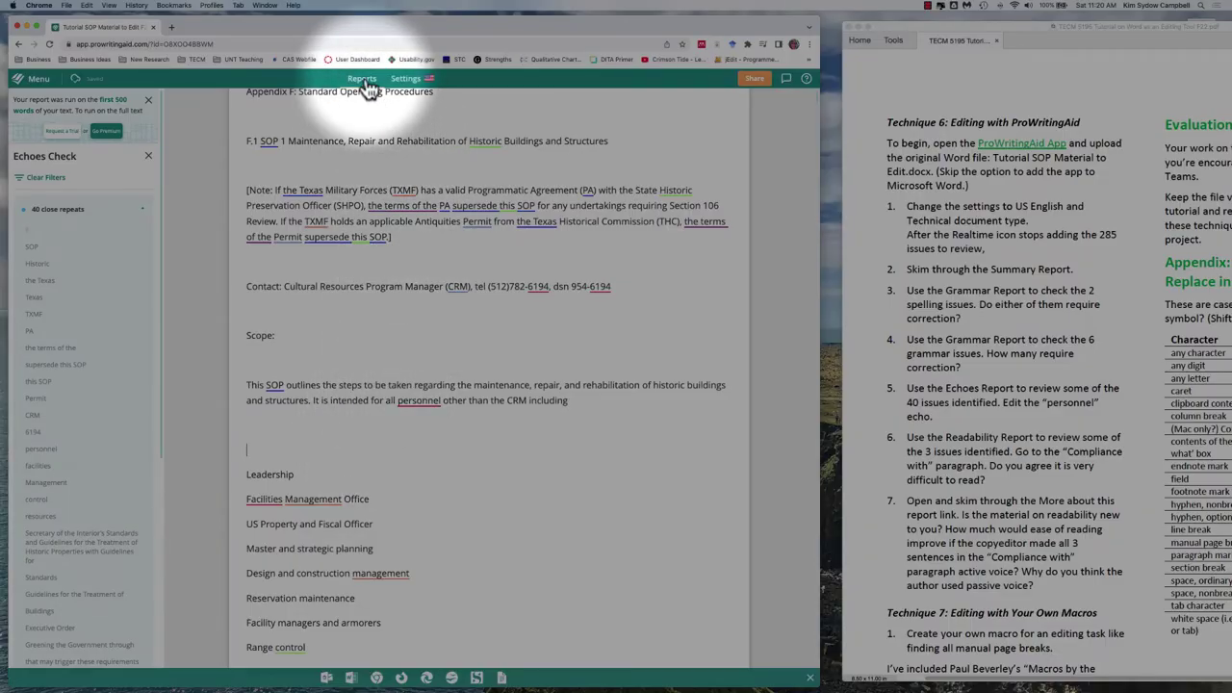
Step: Run the Readability report and list the very difficult-to-read paragraphs to review them in the document
{"action": "left_click", "coordinate": [367, 85]}
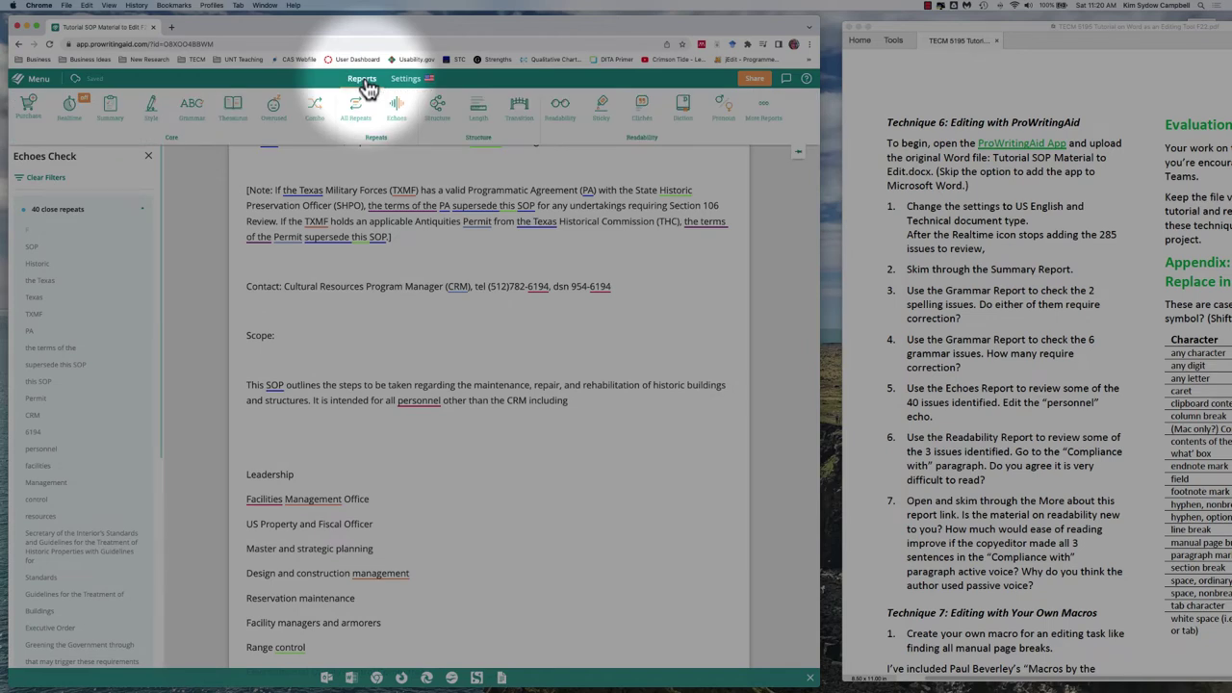
{"action": "left_click", "coordinate": [561, 114]}
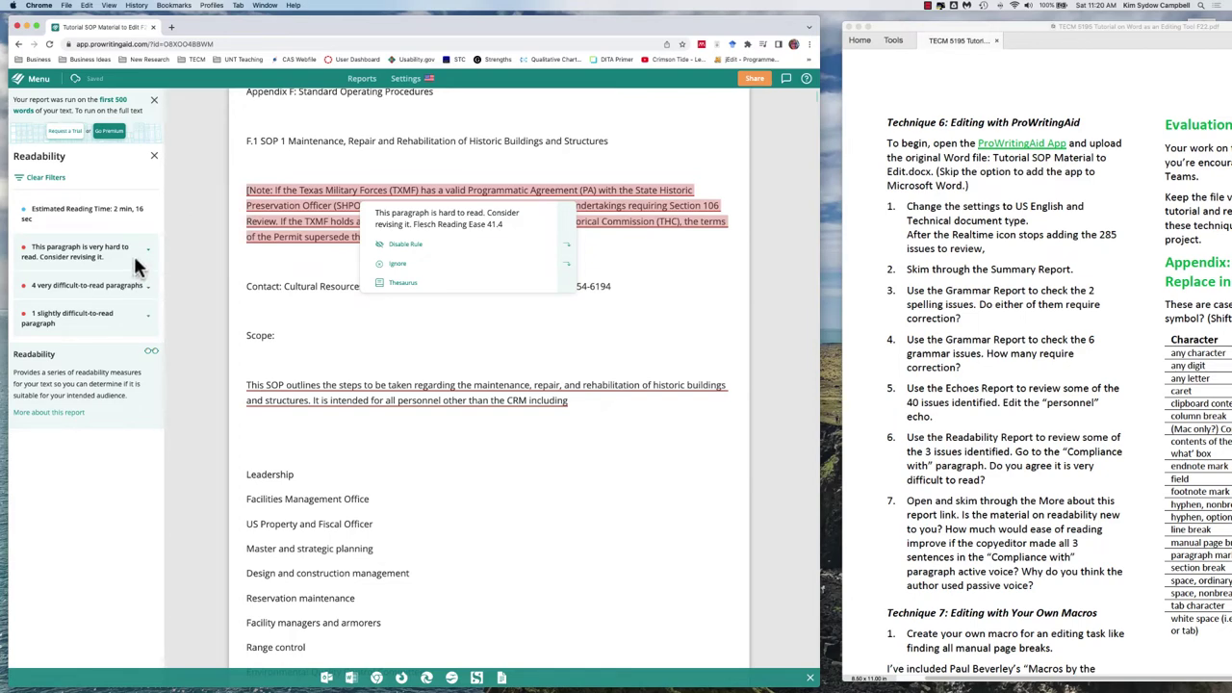
{"action": "left_click", "coordinate": [282, 220]}
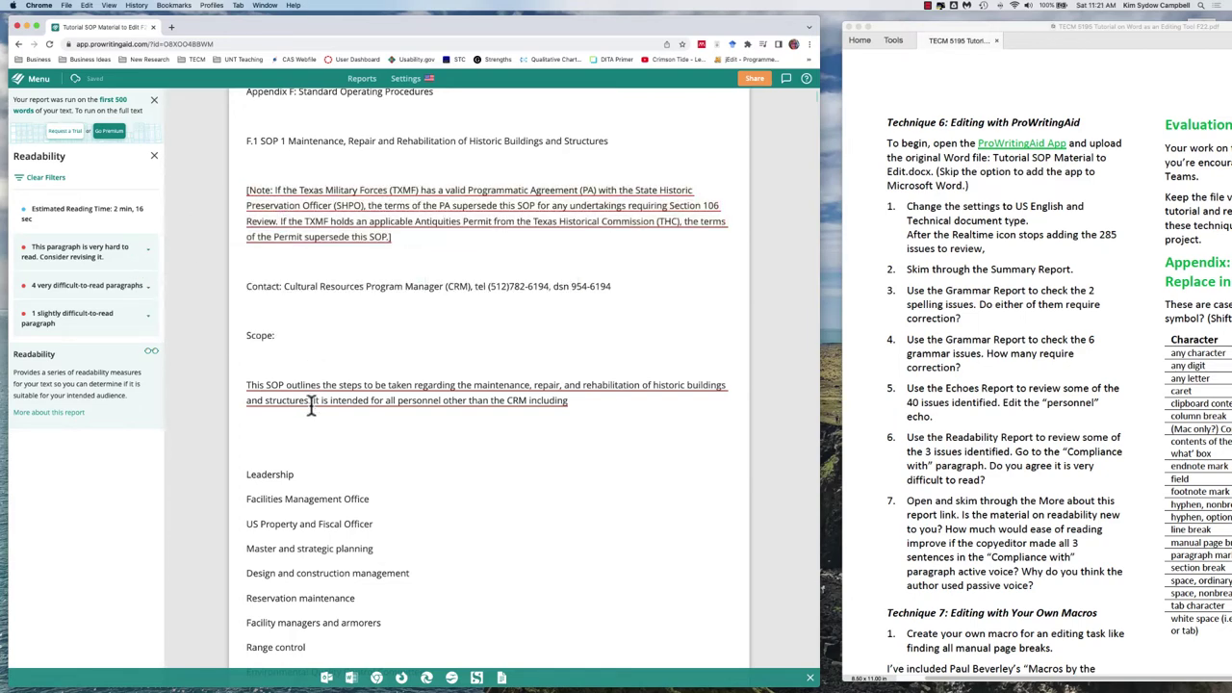
{"action": "left_click", "coordinate": [120, 286]}
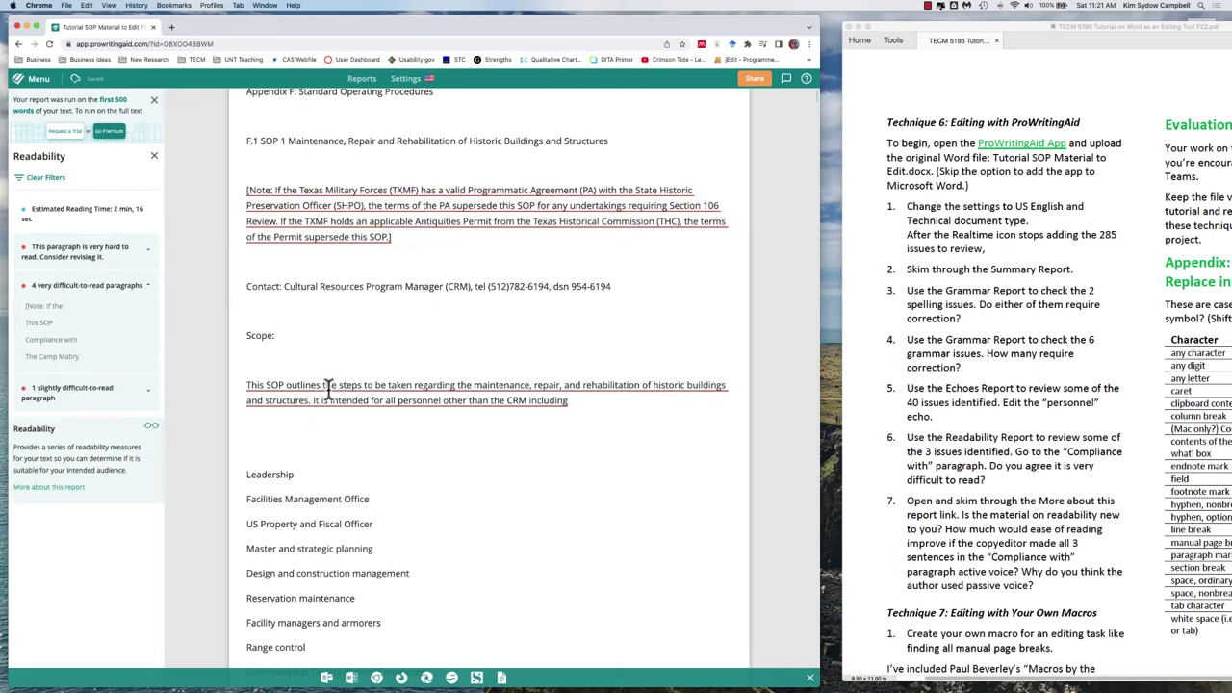
{"action": "mouse_move", "coordinate": [332, 390]}
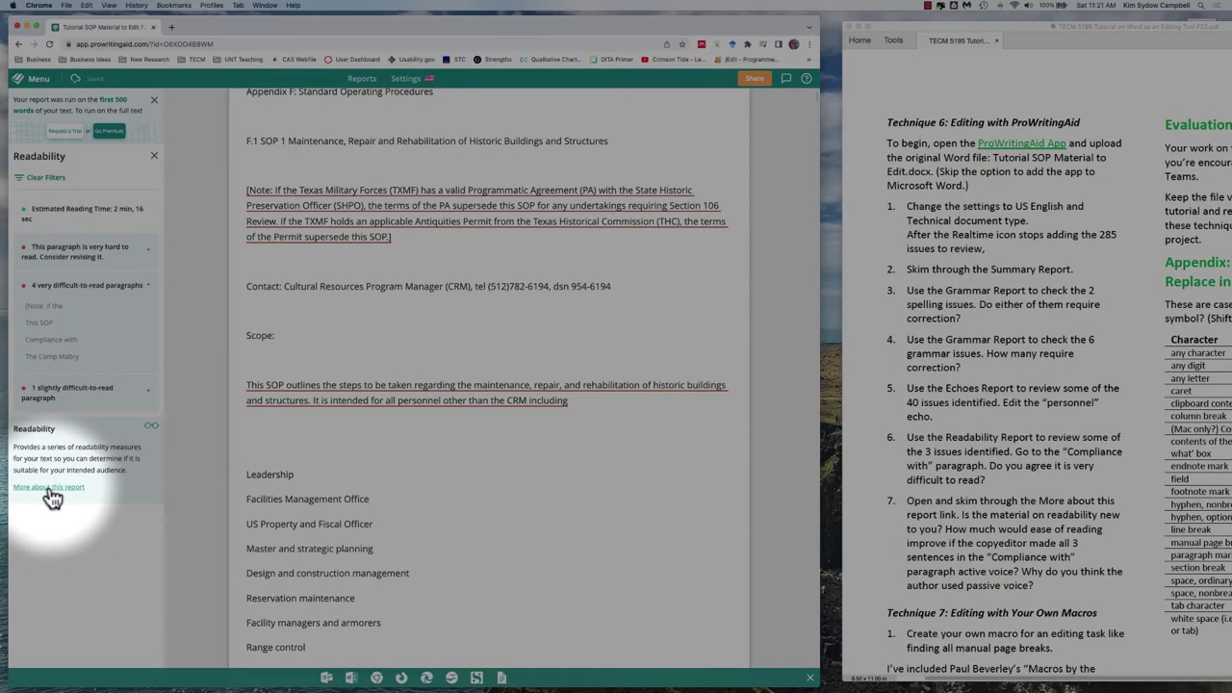
Step: Open the further information about the Readability report and skim the "How to Use Readability Scores" article through the section on high scores
{"action": "left_click", "coordinate": [48, 489]}
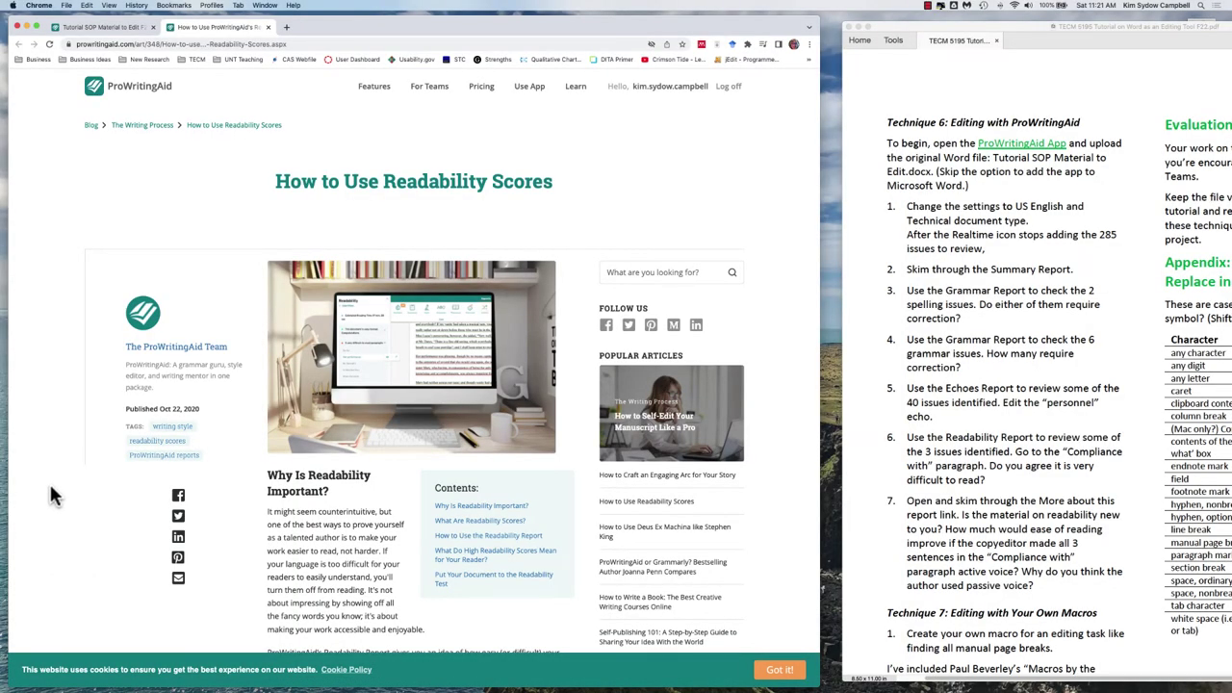
{"action": "scroll", "coordinate": [52, 470], "scroll_direction": "down", "scroll_amount": 2}
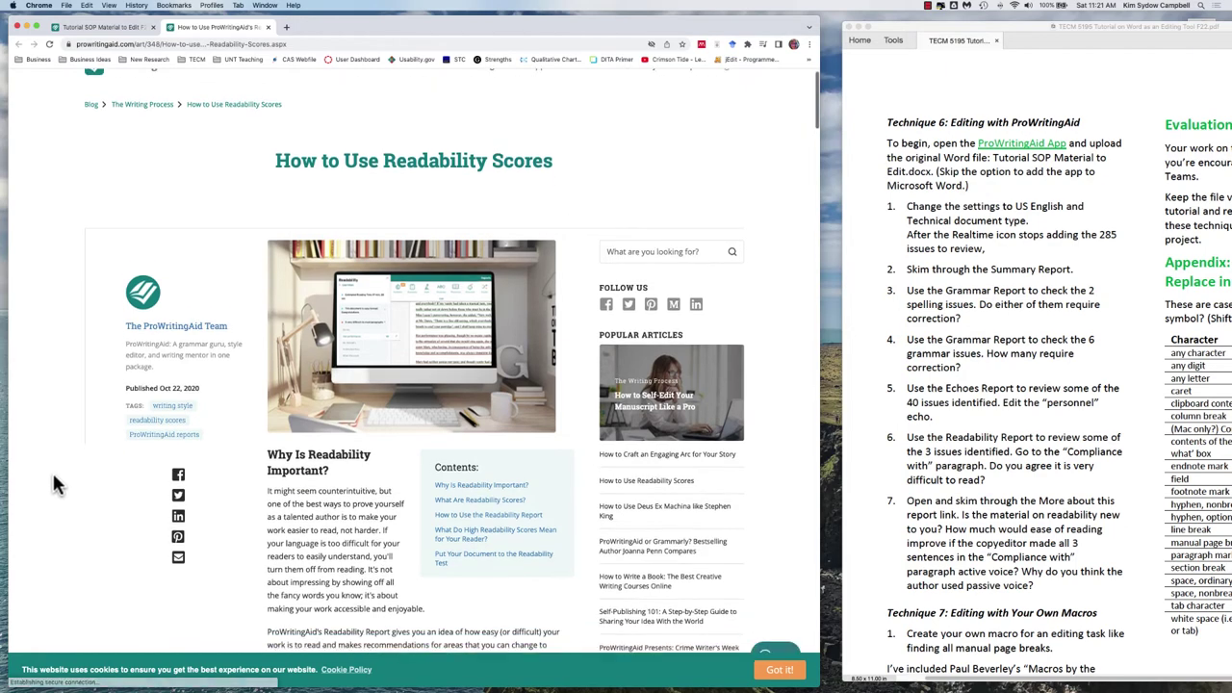
{"action": "scroll", "coordinate": [54, 477], "scroll_direction": "down", "scroll_amount": 5}
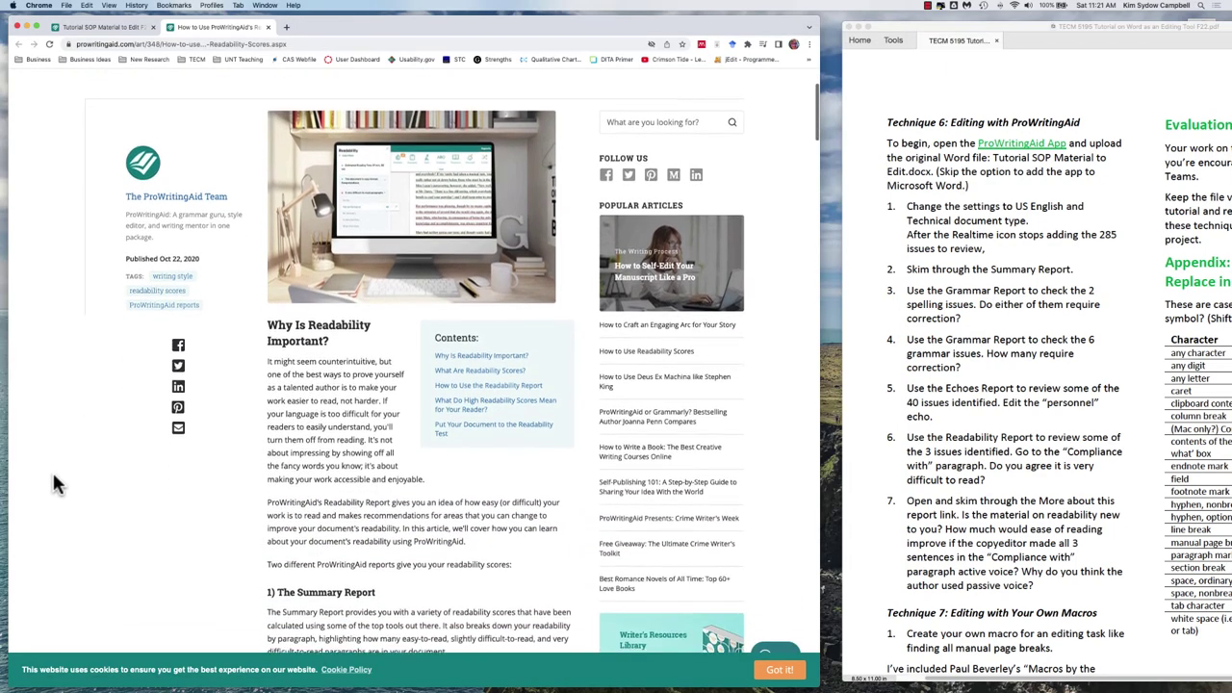
{"action": "scroll", "coordinate": [52, 470], "scroll_direction": "down", "scroll_amount": 4}
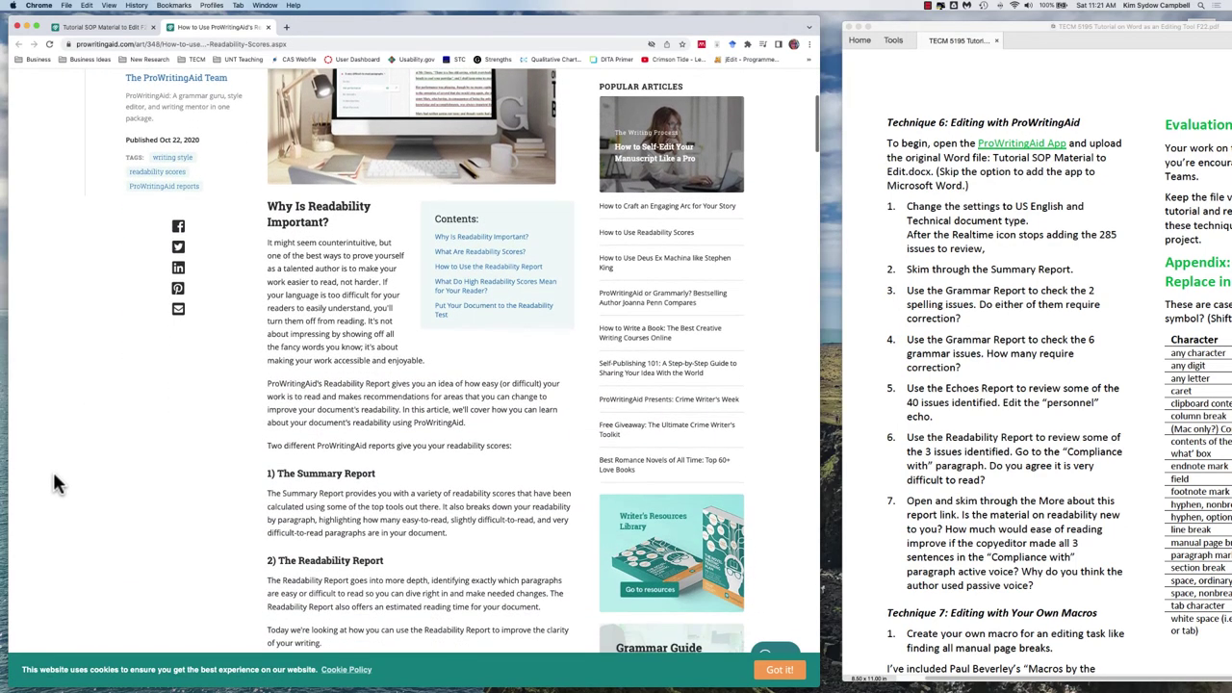
{"action": "scroll", "coordinate": [52, 469], "scroll_direction": "down", "scroll_amount": 4}
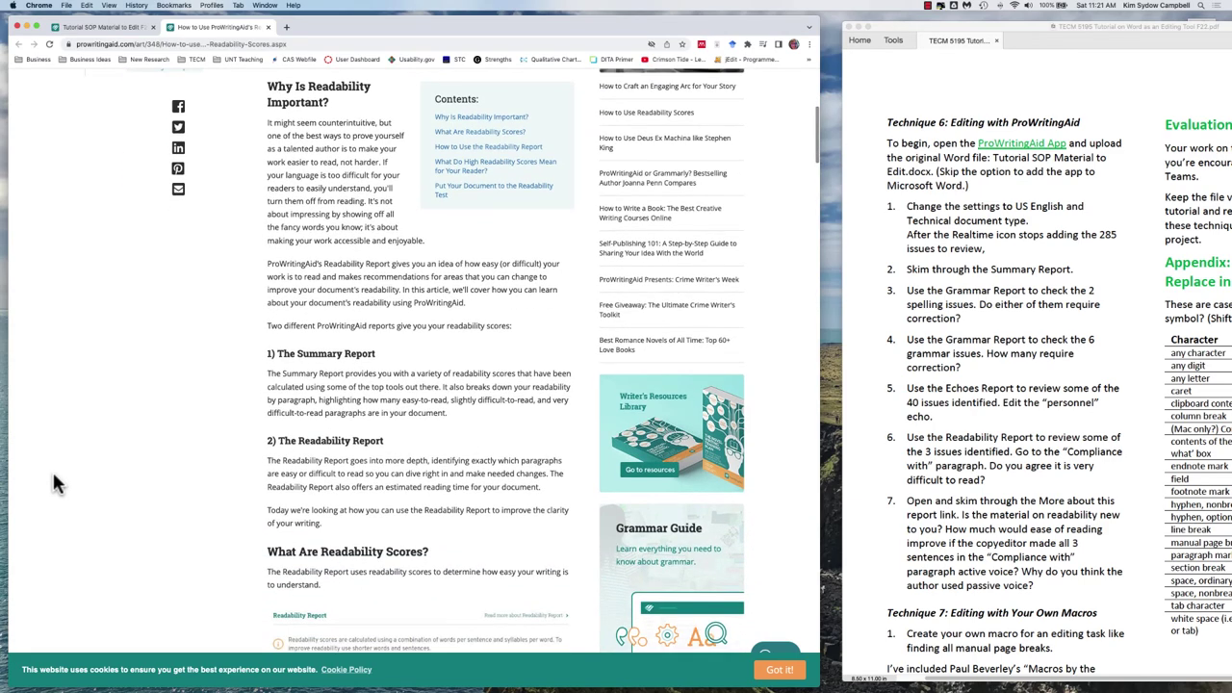
{"action": "scroll", "coordinate": [56, 479], "scroll_direction": "down", "scroll_amount": 8}
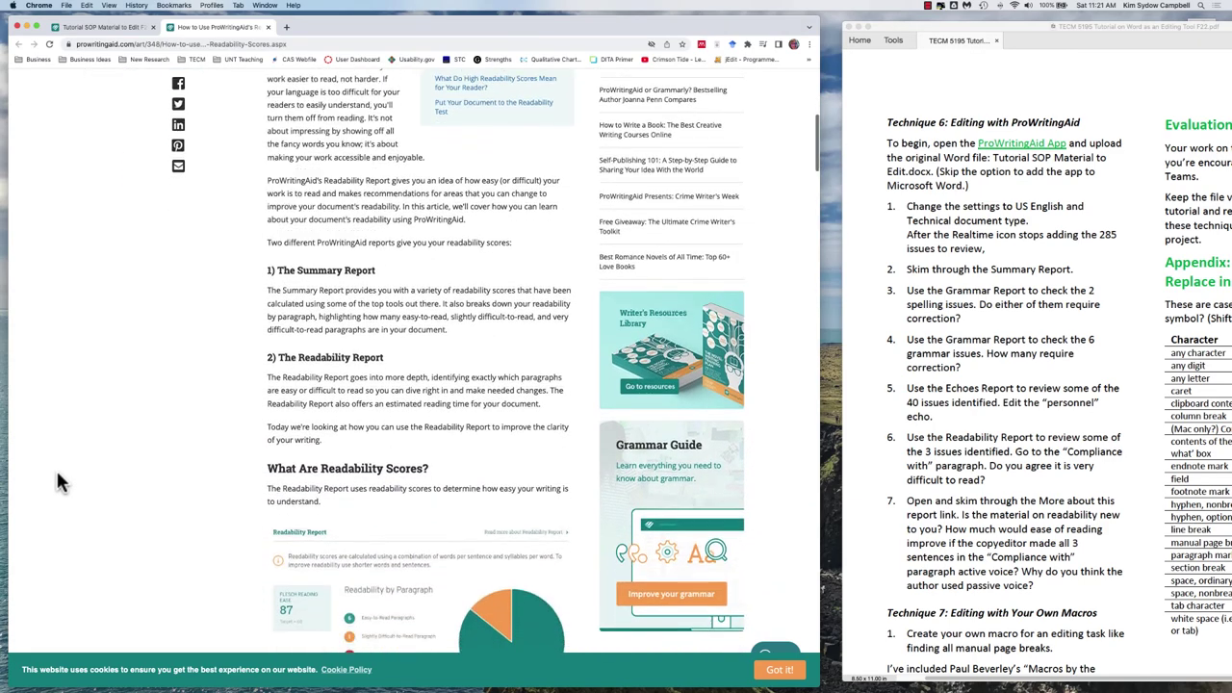
{"action": "scroll", "coordinate": [58, 476], "scroll_direction": "down", "scroll_amount": 13}
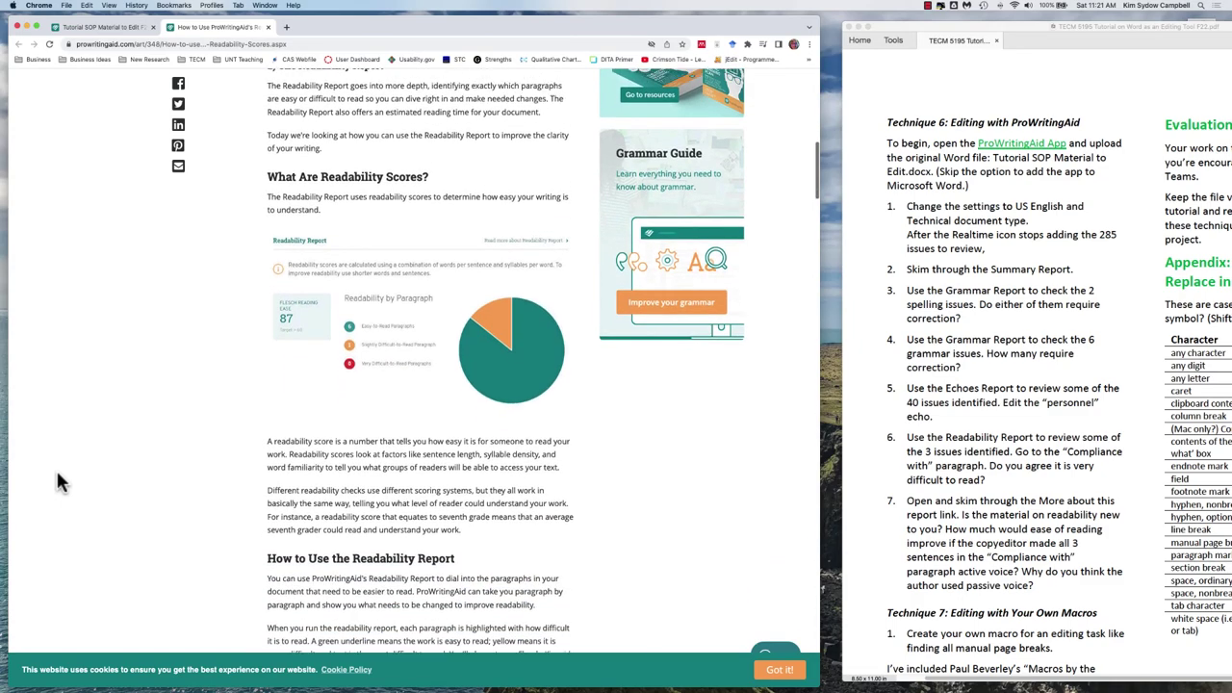
{"action": "scroll", "coordinate": [55, 473], "scroll_direction": "down", "scroll_amount": 11}
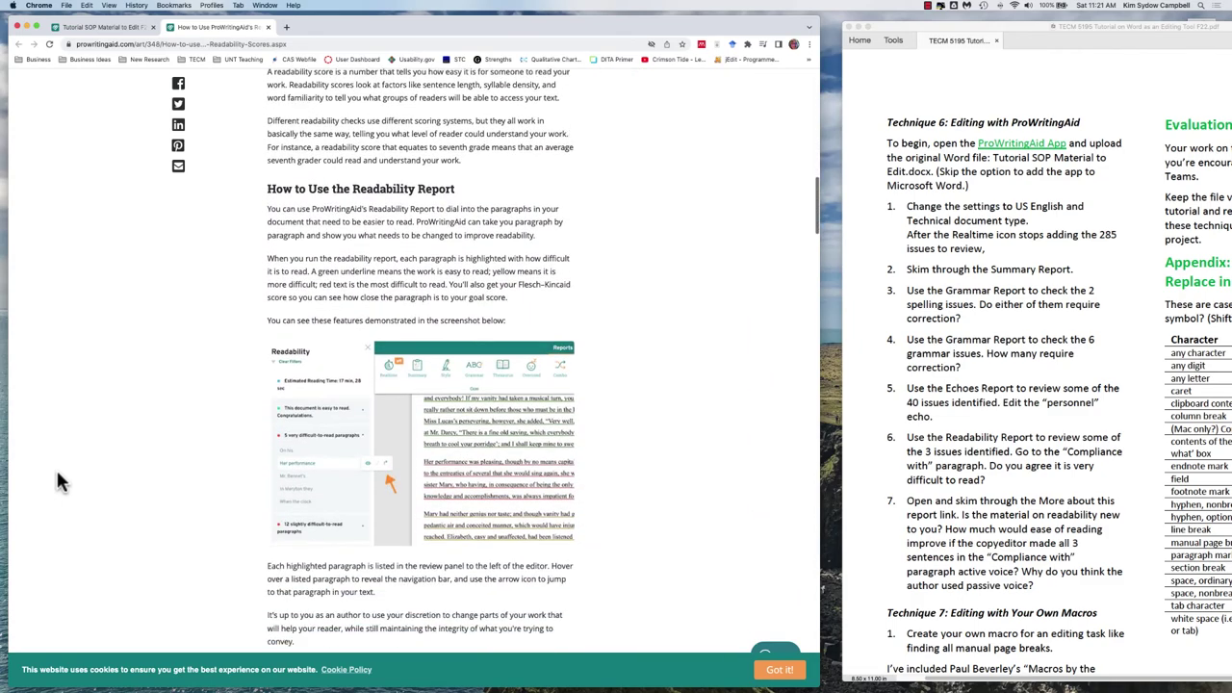
{"action": "scroll", "coordinate": [56, 473], "scroll_direction": "down", "scroll_amount": 7}
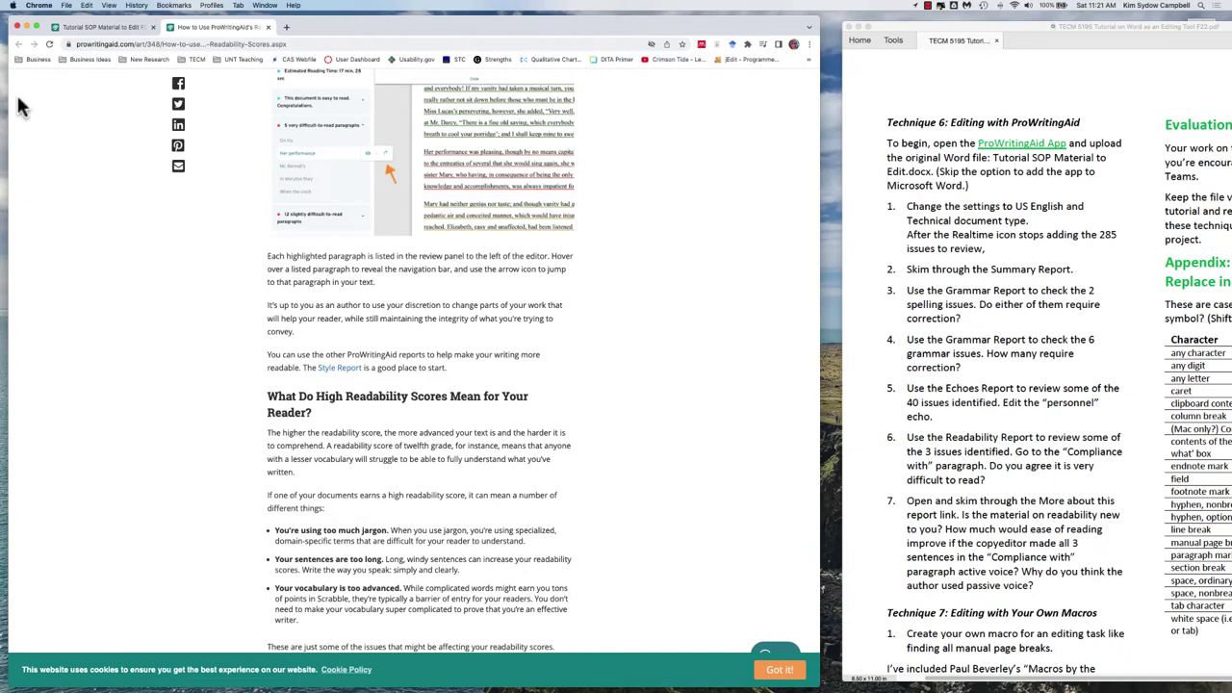
Step: Return to the SOP document and jump to the very difficult-to-read "Compliance with" paragraph listed in the Readability report
{"action": "left_click", "coordinate": [96, 29]}
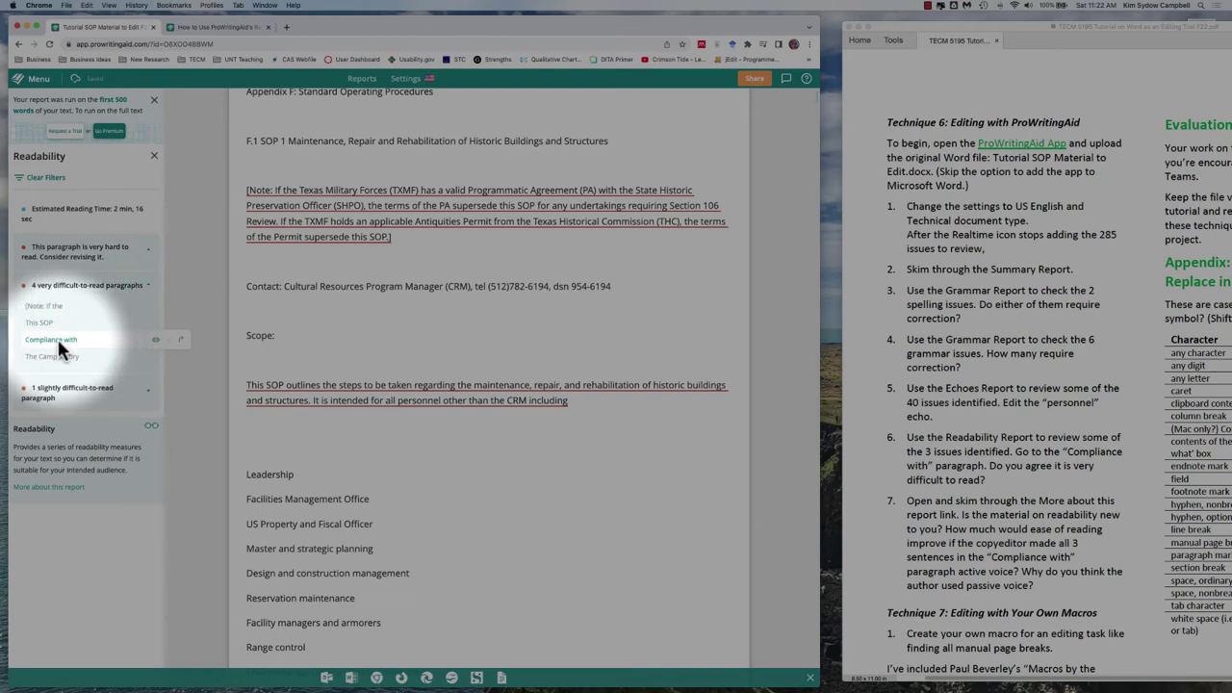
{"action": "left_click", "coordinate": [160, 342]}
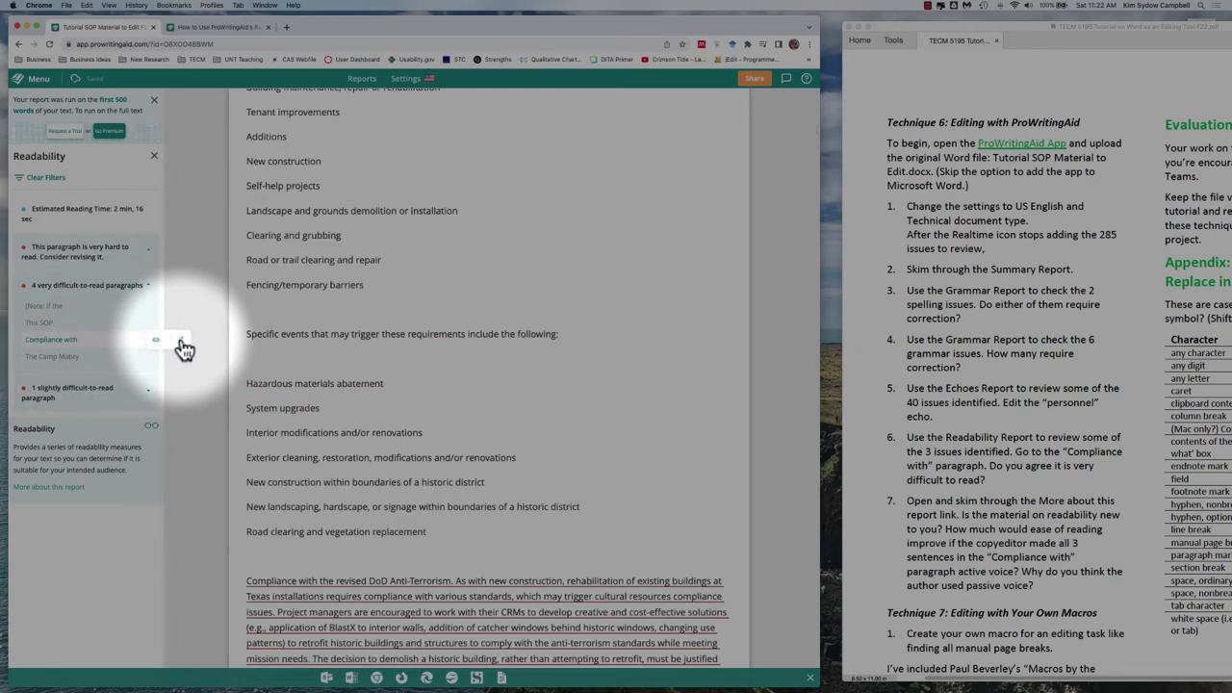
{"action": "scroll", "coordinate": [481, 344], "scroll_direction": "down", "scroll_amount": 5}
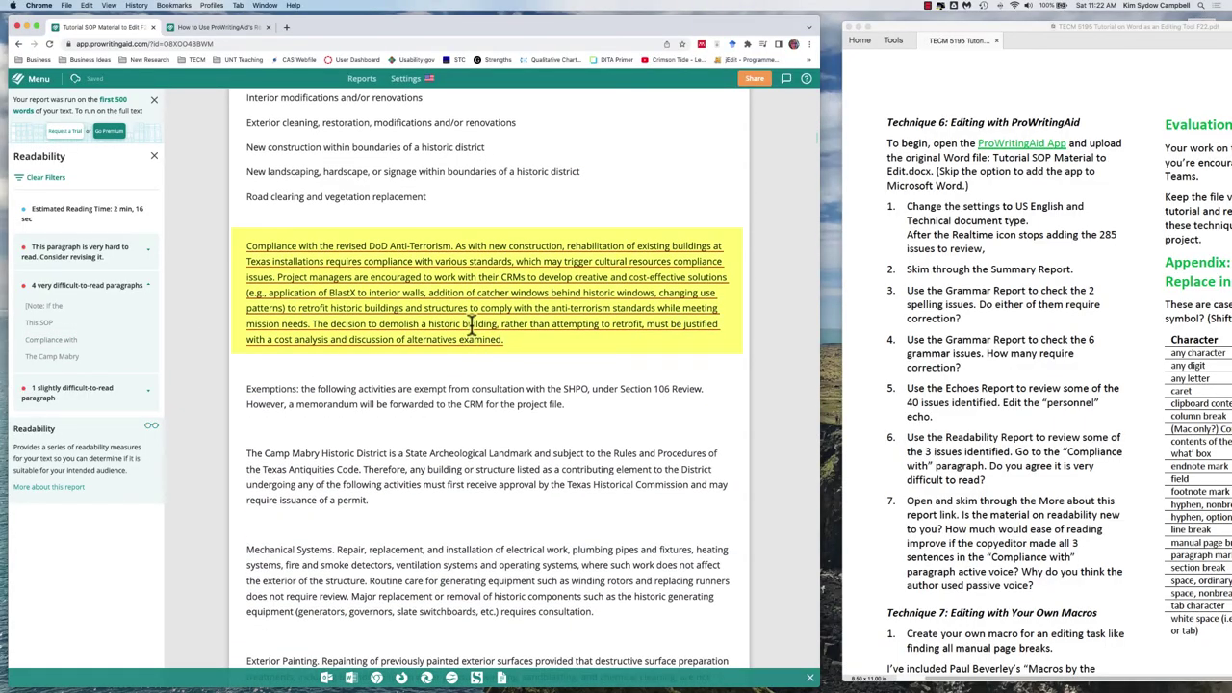
Step: Examine the passive wording "are encouraged" and "must be" by highlighting it in the "Compliance with" paragraph, and show the available reports
{"action": "left_click", "coordinate": [472, 323]}
{"action": "left_click", "coordinate": [299, 277]}
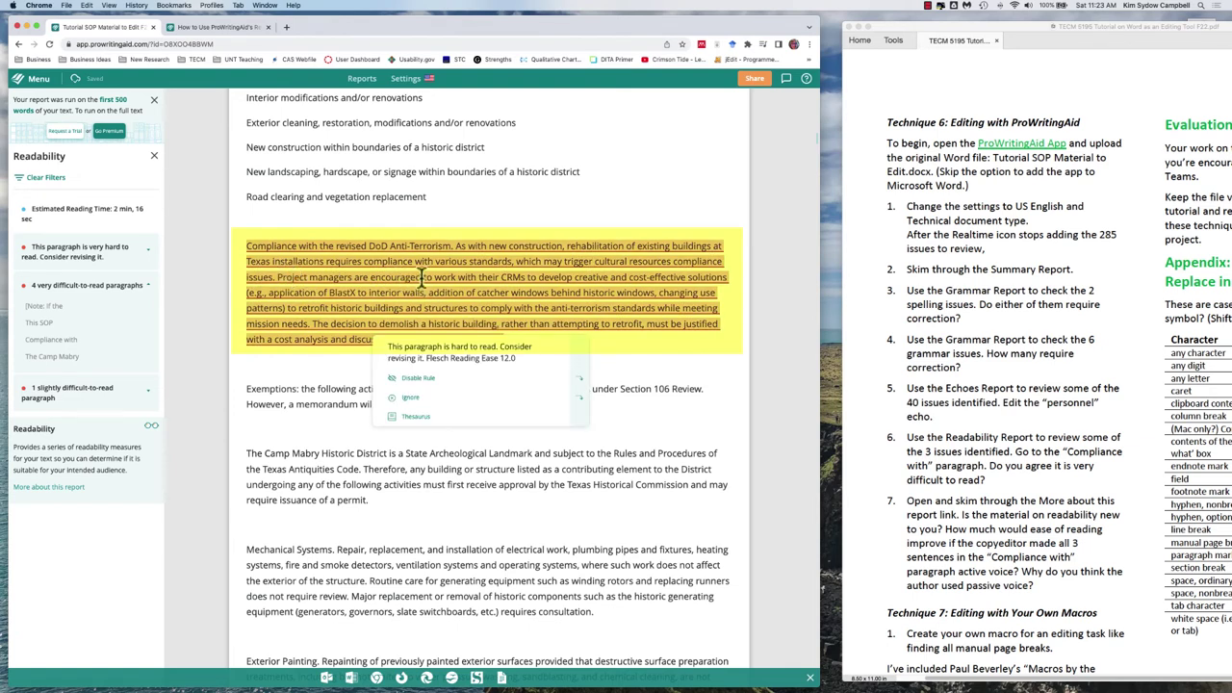
{"action": "left_click_drag", "start_coordinate": [422, 277], "coordinate": [355, 279]}
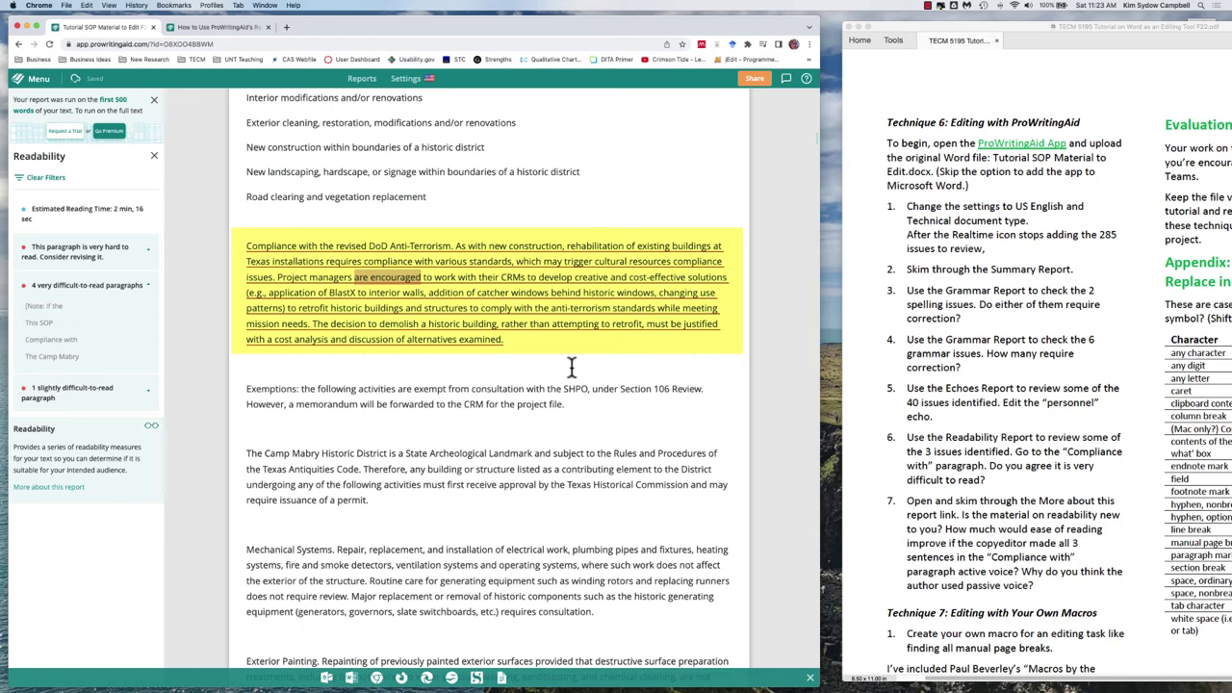
{"action": "left_click_drag", "start_coordinate": [646, 325], "coordinate": [683, 327]}
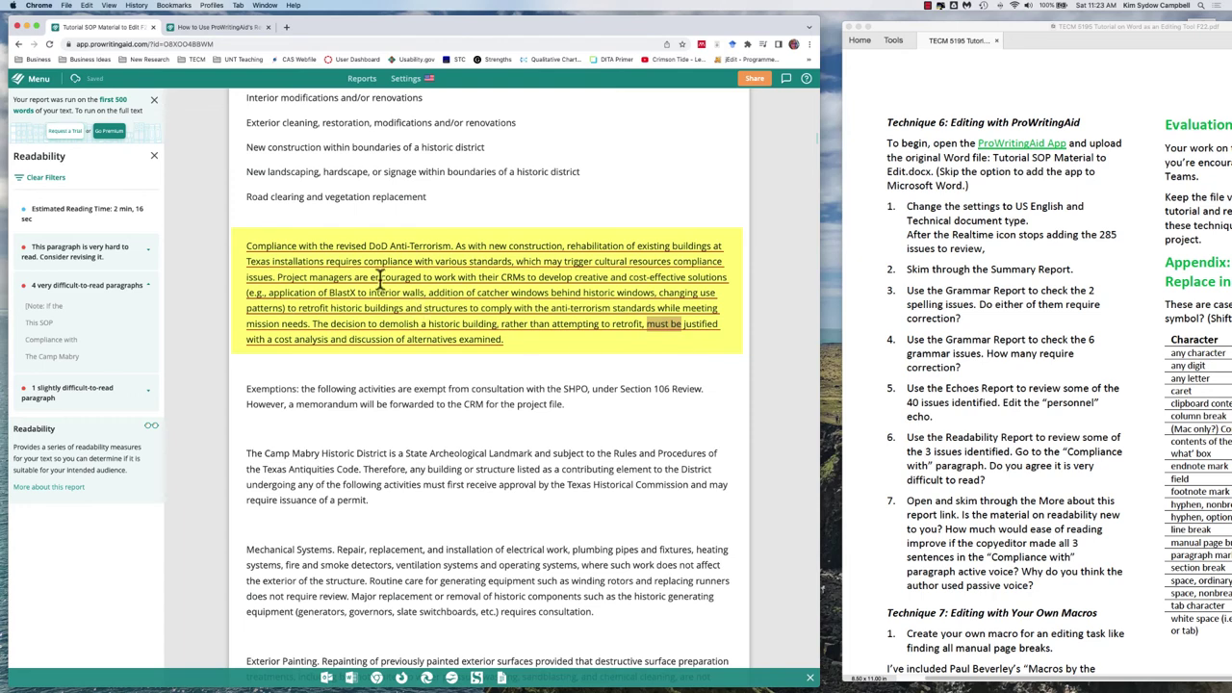
{"action": "mouse_move", "coordinate": [356, 279]}
{"action": "left_click_drag", "start_coordinate": [356, 279], "coordinate": [420, 279]}
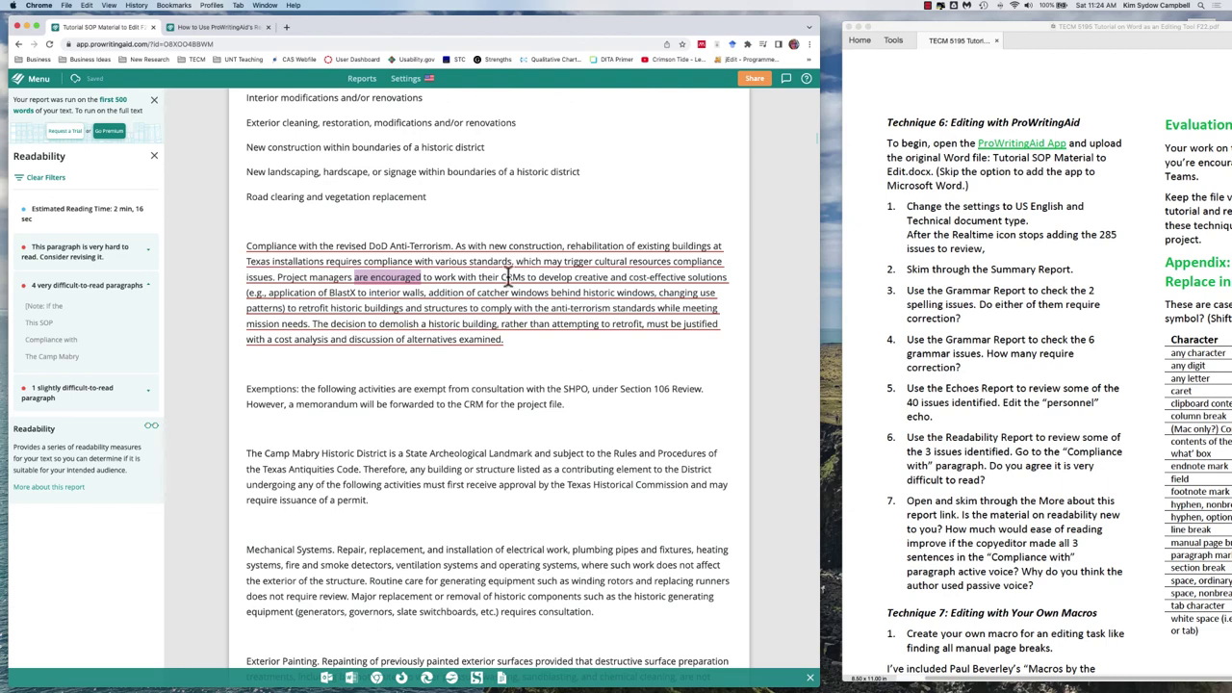
{"action": "left_click", "coordinate": [362, 79]}
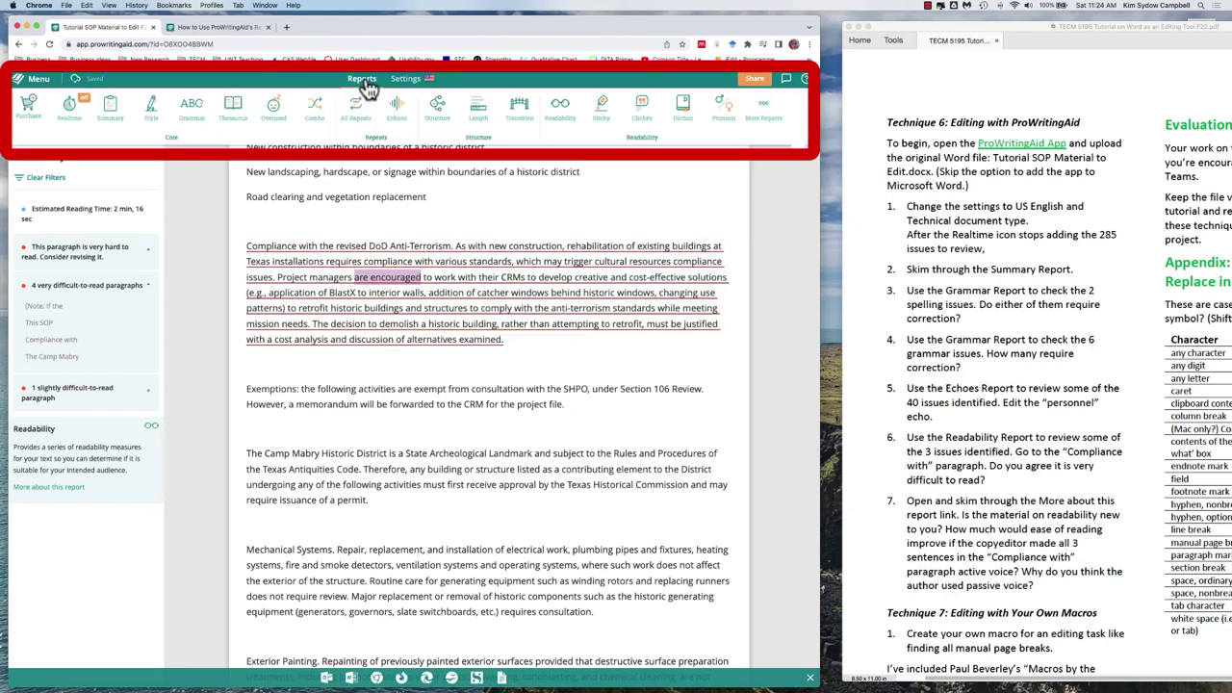